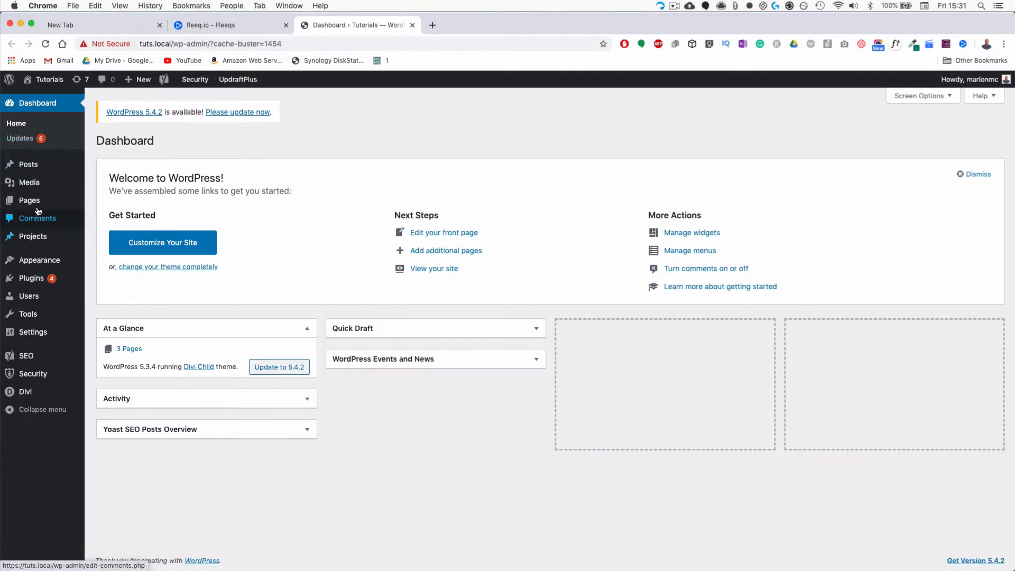
Step: Open the Home page for editing and launch it in the Divi Builder
mouse_move(36, 202)
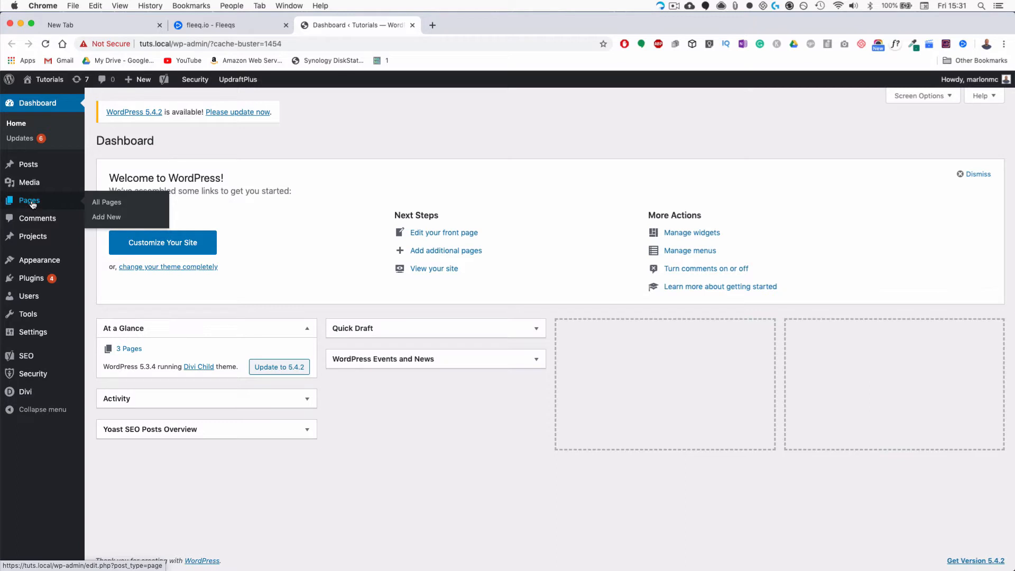
left_click(32, 205)
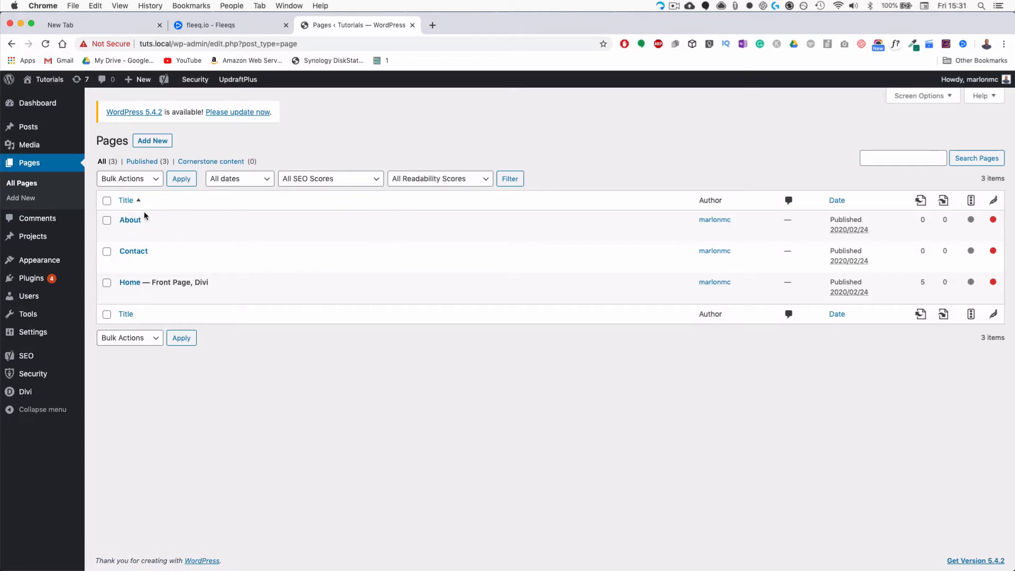
left_click(131, 284)
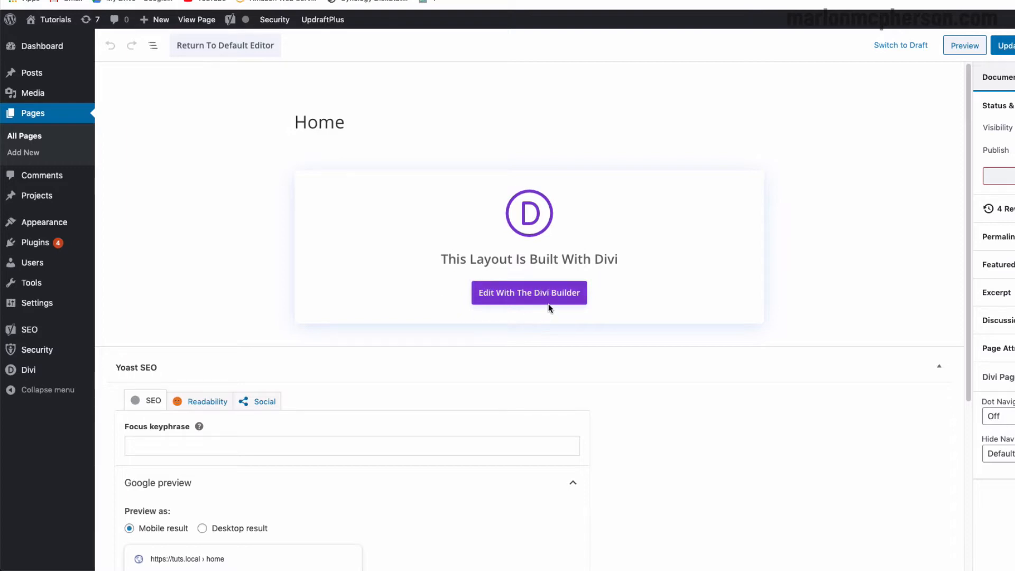
left_click(520, 300)
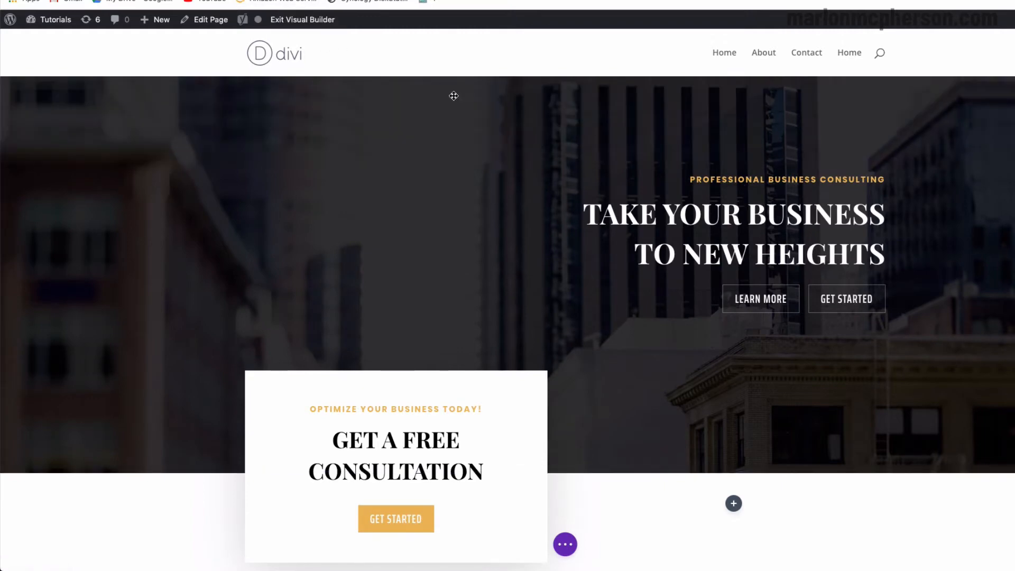
Step: Examine the hero section's background colour, image and video options in its section settings, and close them without saving
mouse_move(522, 206)
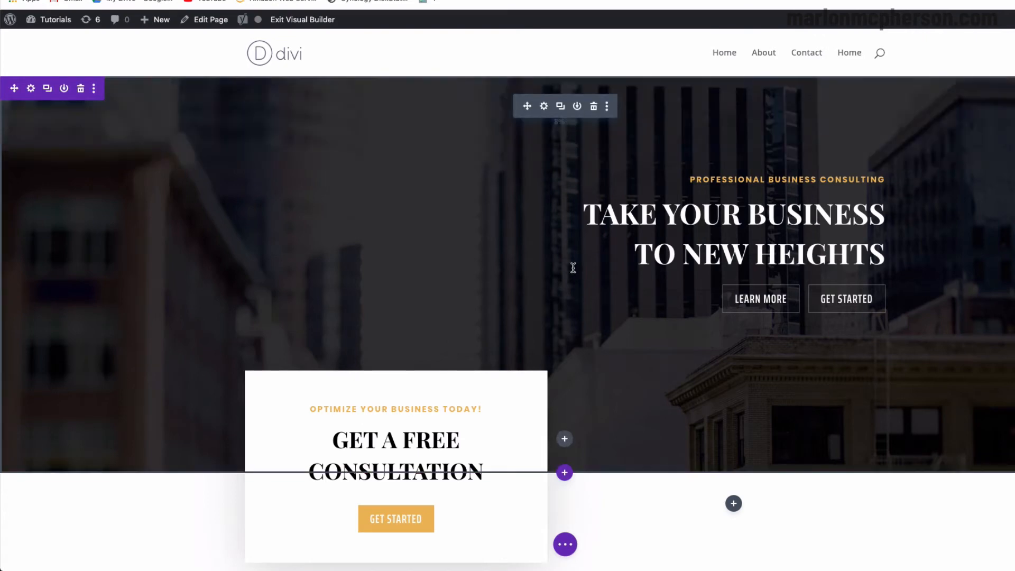
scroll(578, 321, "down", 5)
scroll(552, 295, "up", 1)
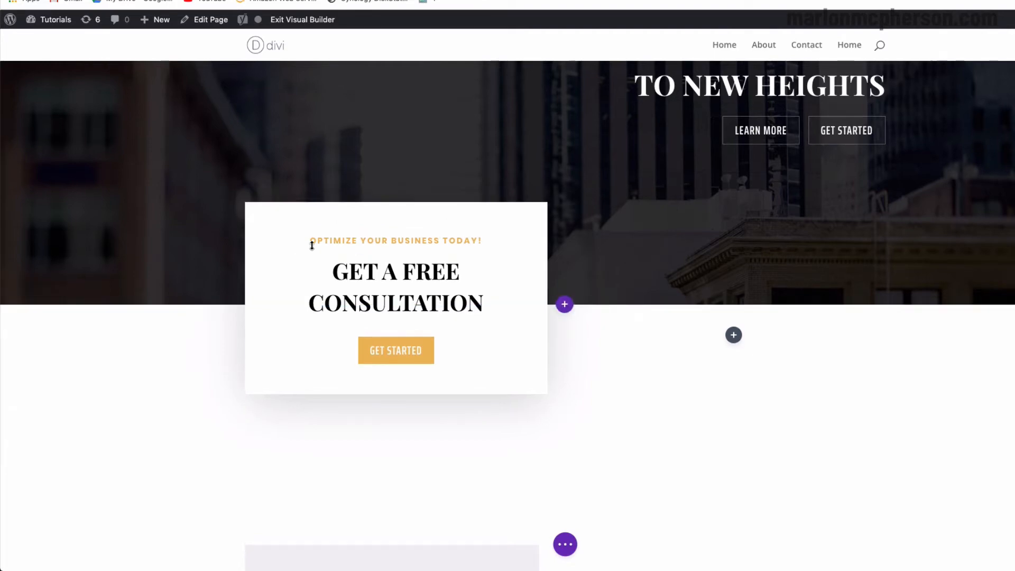
scroll(310, 245, "up", 4)
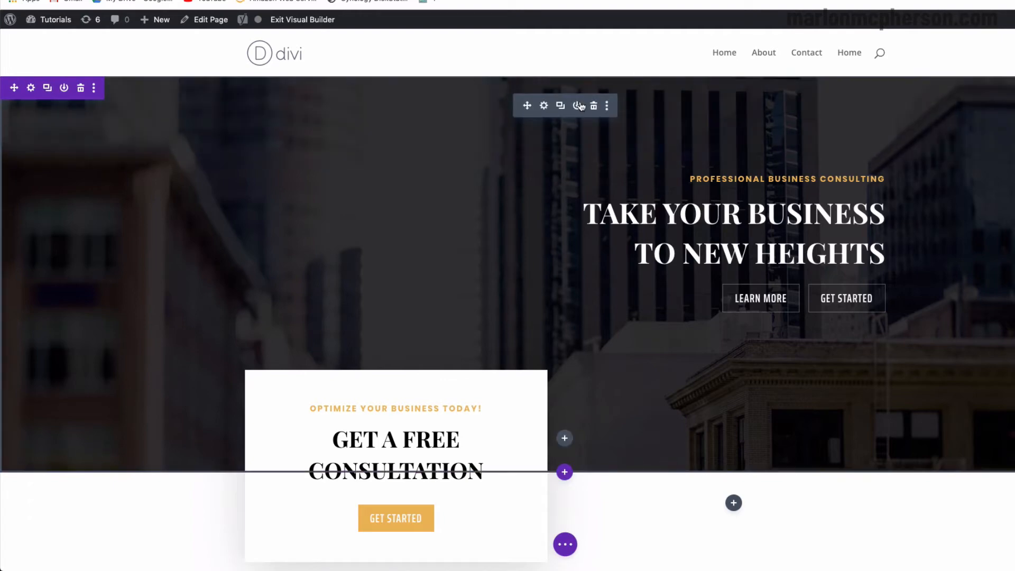
left_click(32, 89)
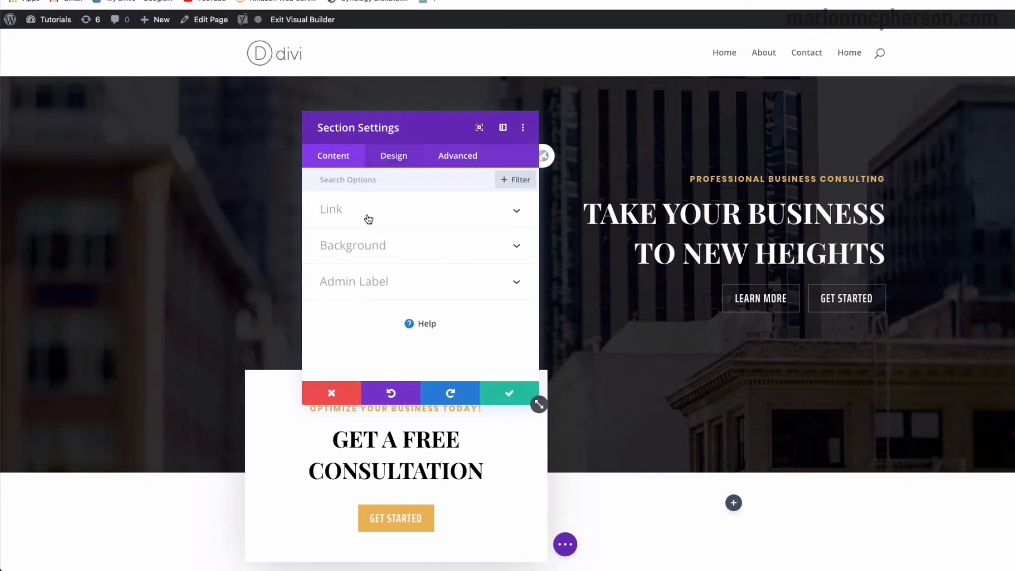
left_click(356, 245)
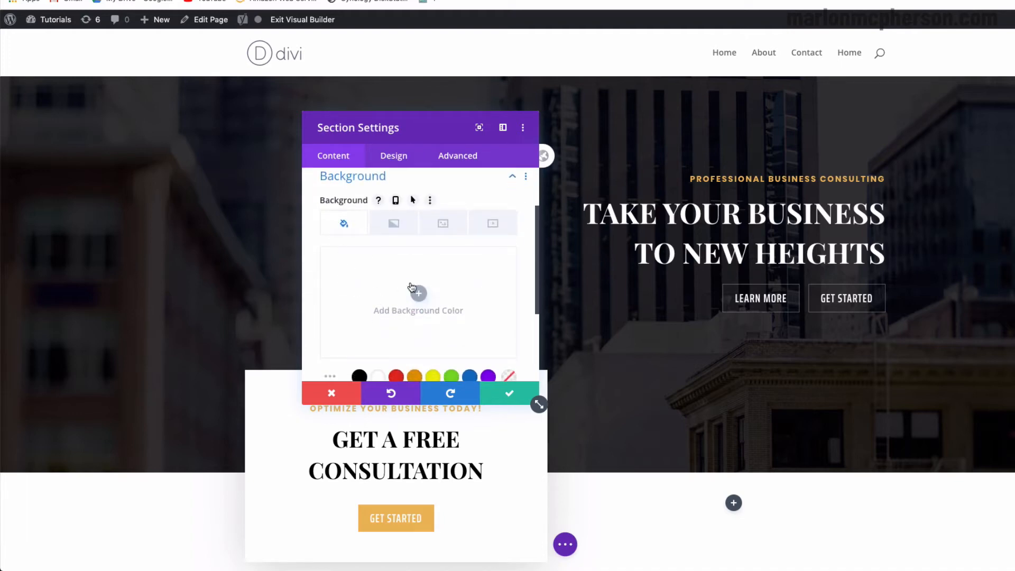
left_click(444, 226)
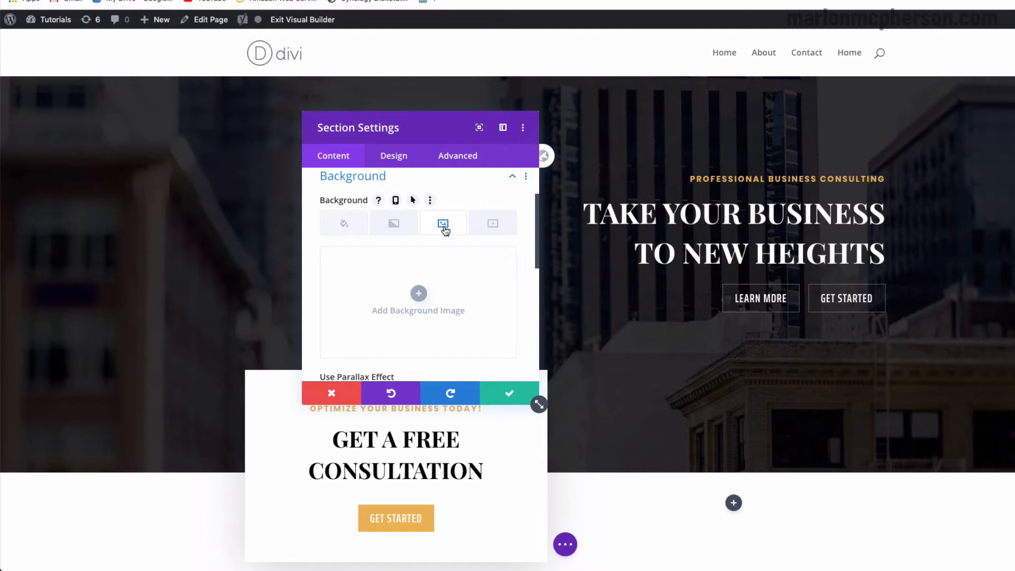
left_click(492, 224)
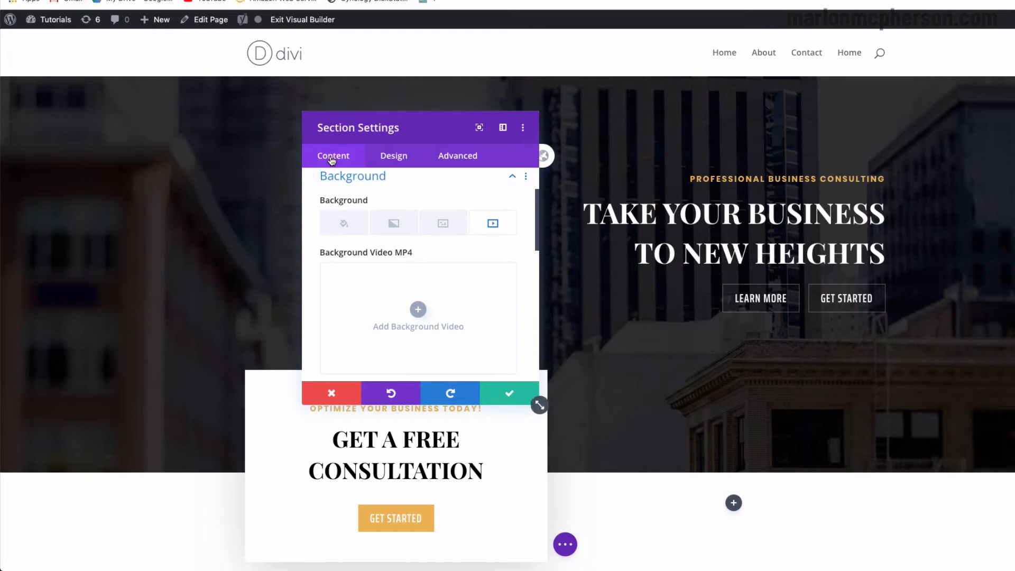
left_click(339, 394)
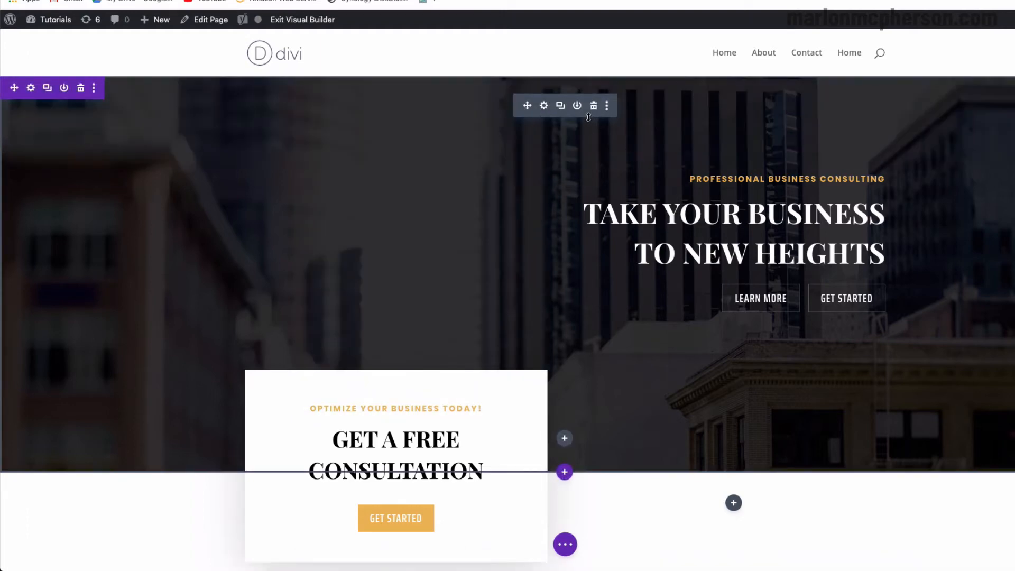
Step: Open the hero's fullwidth header settings and shorten the title to "Professional Business Consu"
left_click(544, 107)
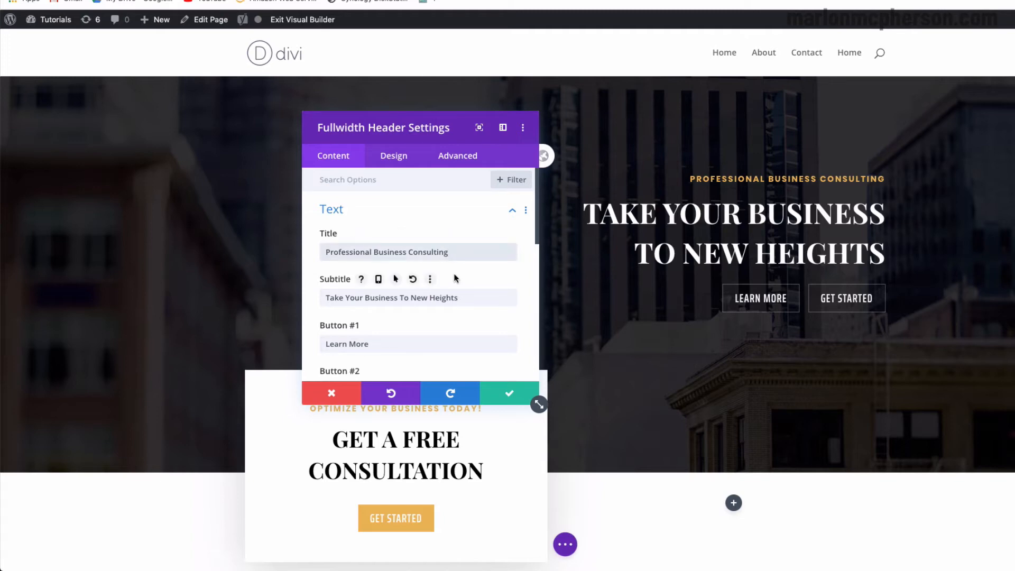
key("BackSpace")
key("BackSpace")
key("BackSpace")
key("BackSpace")
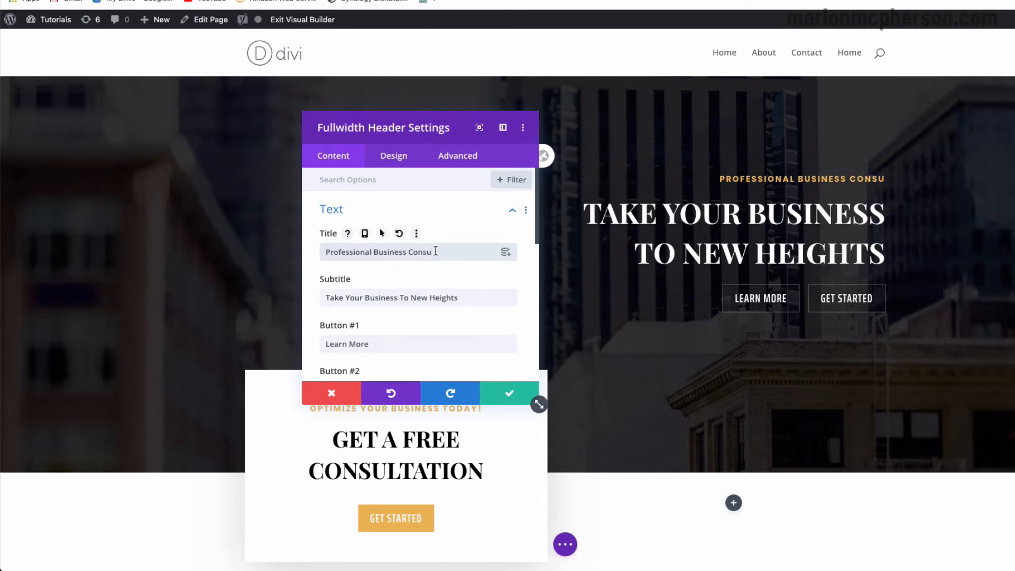
Step: Try deleting "Consu" from the header title directly on the page, and undo the deletion
left_click(884, 185)
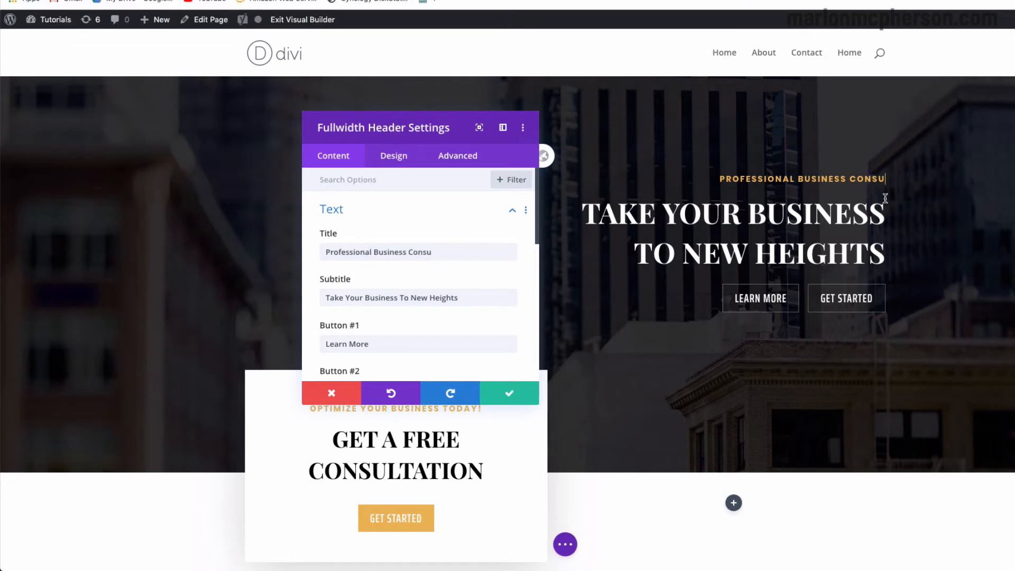
key("BackSpace")
key("BackSpace")
key("BackSpace")
key("BackSpace")
key("BackSpace")
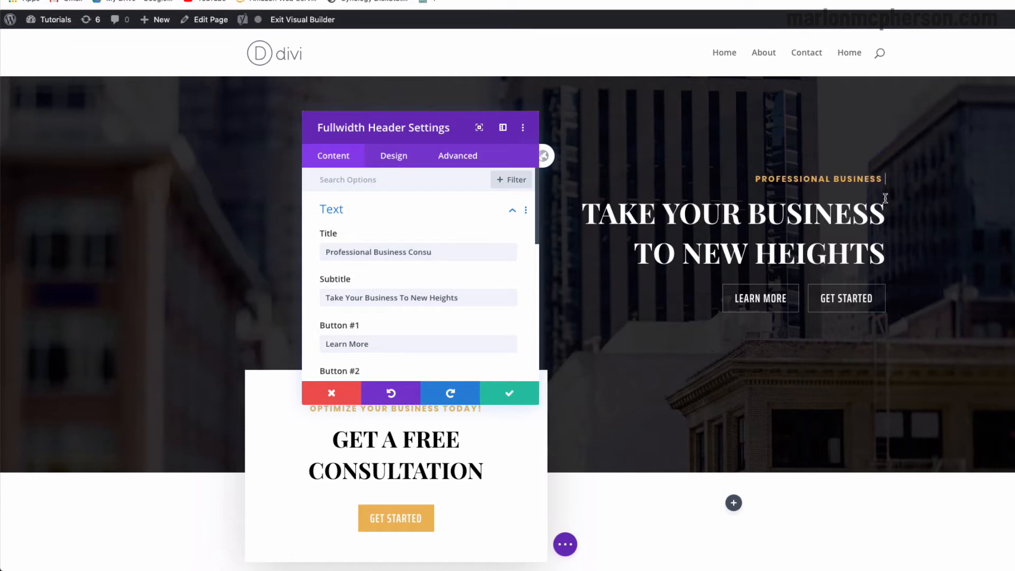
key("super+z")
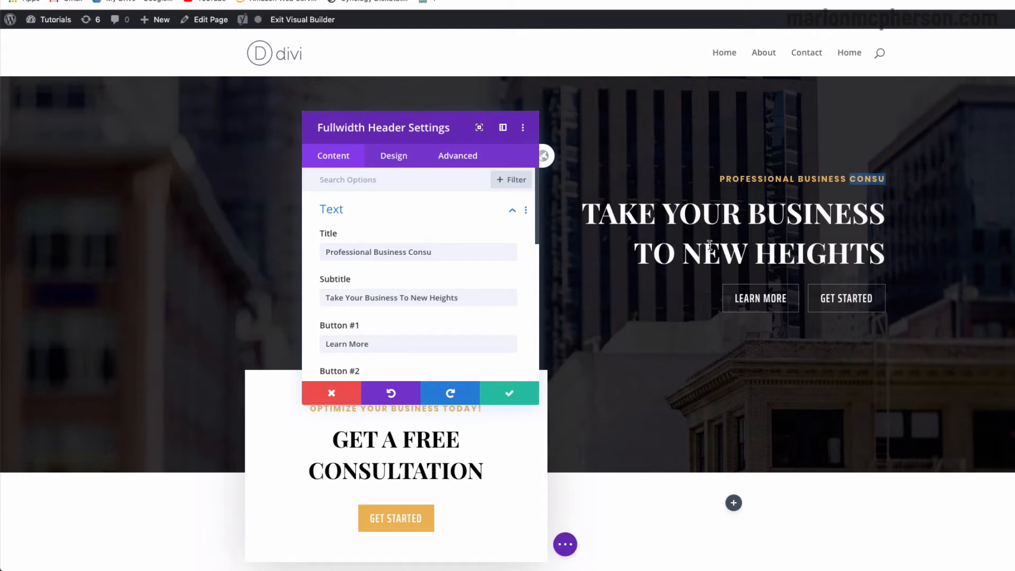
Step: Complete the header title as "Professional Business Consulting Test" and save the module settings
left_click(430, 253)
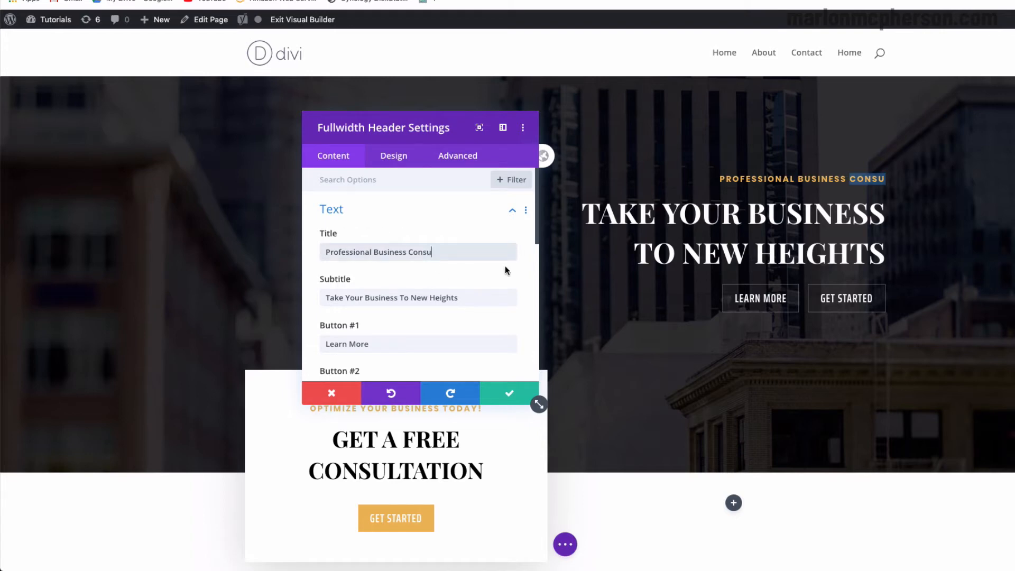
type("lting")
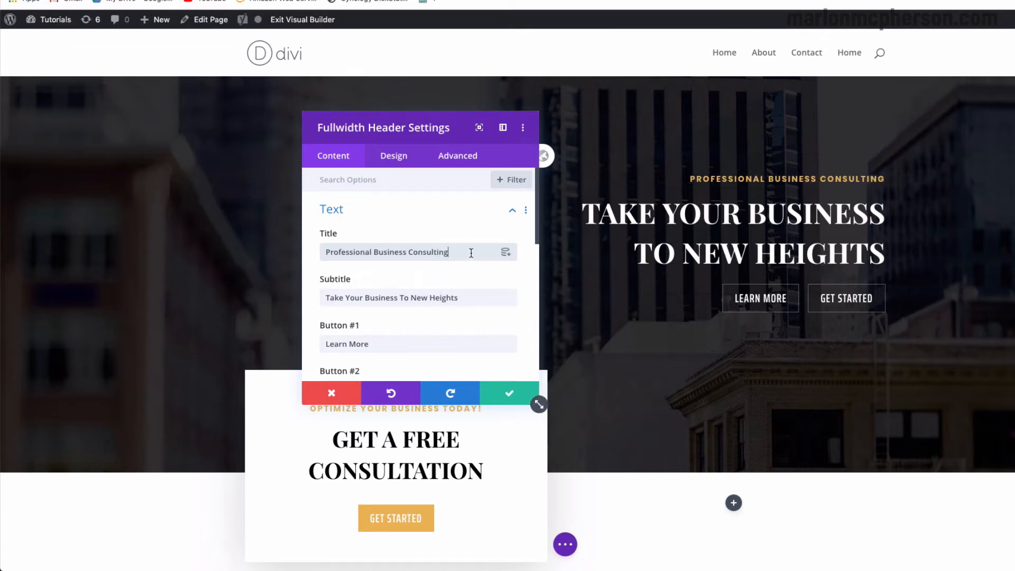
type(" Test")
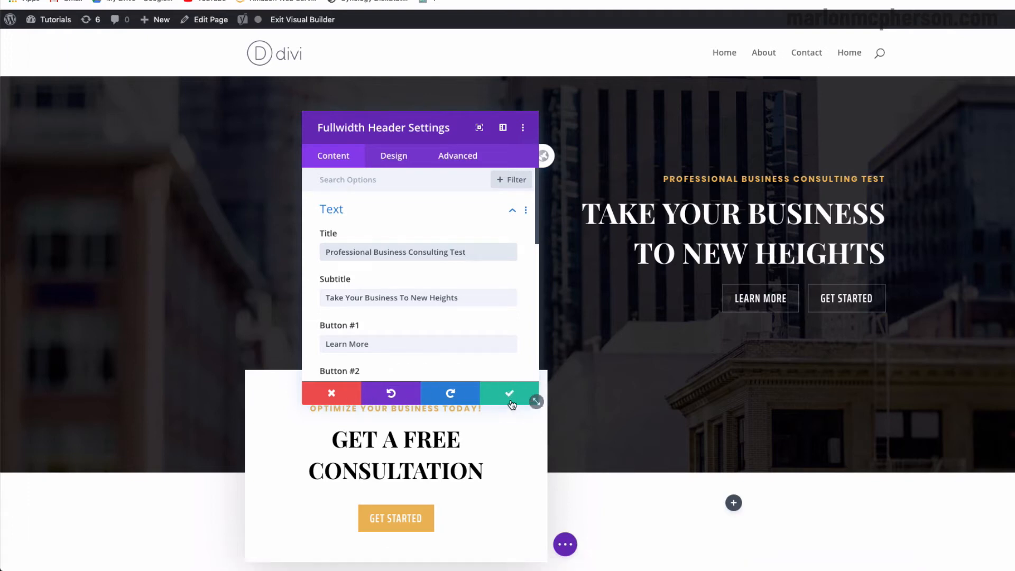
left_click(508, 403)
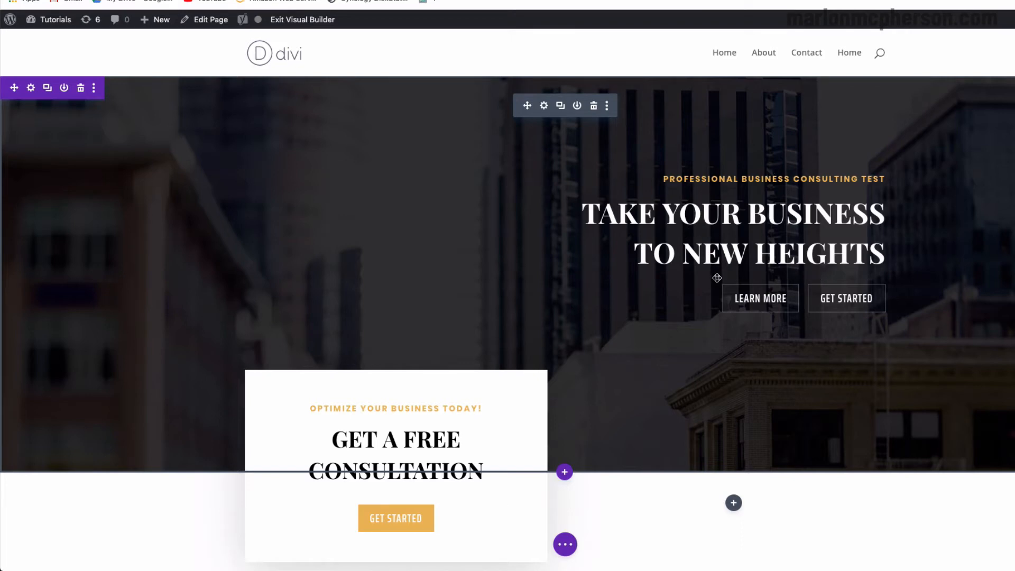
Step: Expand the builder's page controls and save the edited Home page
scroll(724, 296, "down", 3)
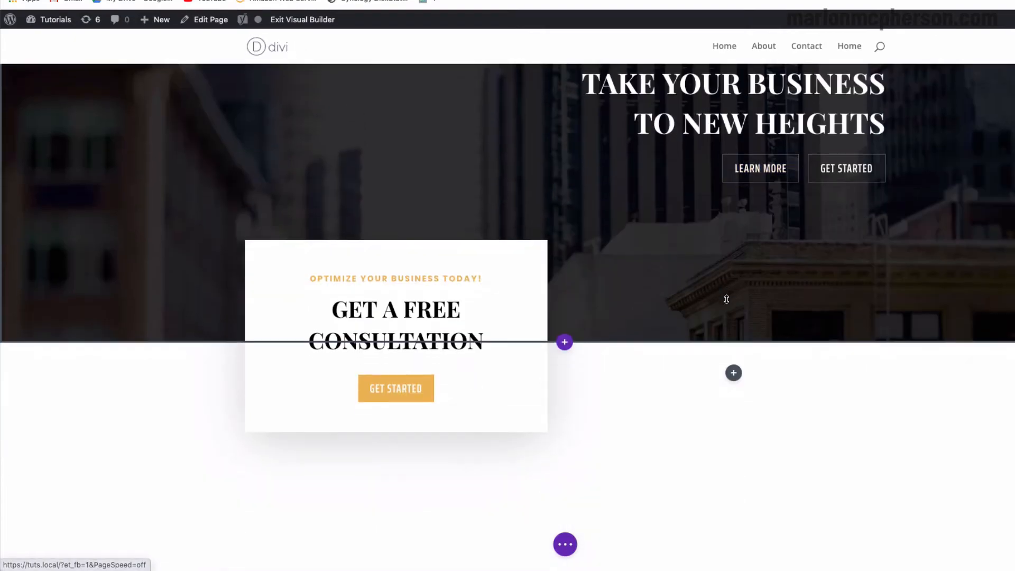
scroll(727, 300, "down", 5)
scroll(711, 343, "up", 2)
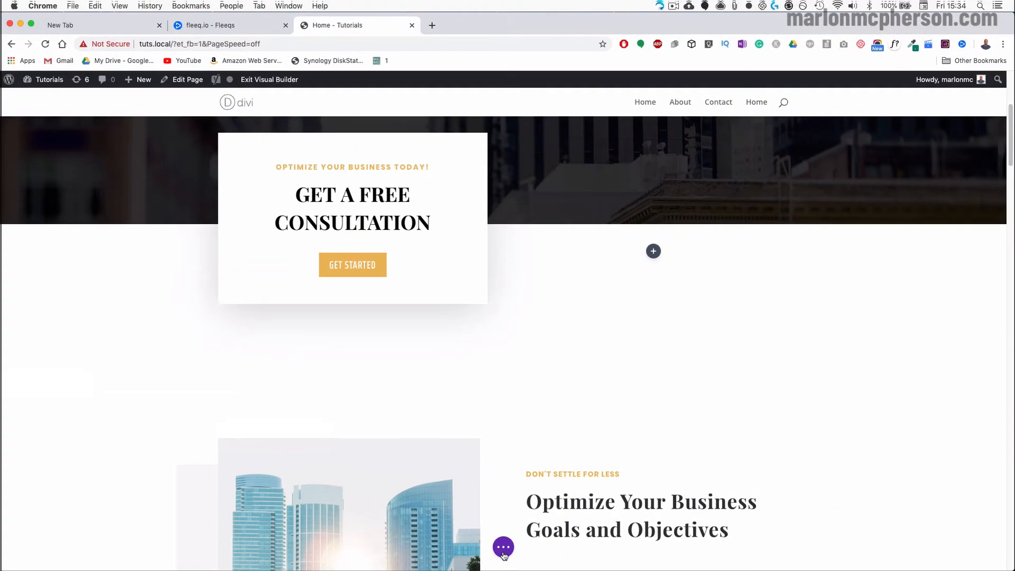
left_click(504, 550)
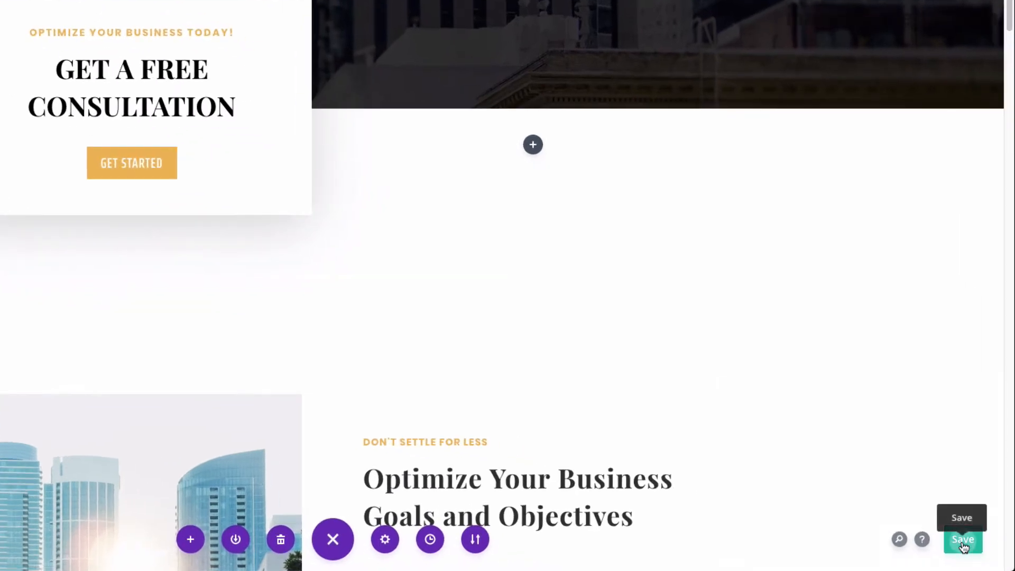
left_click(963, 547)
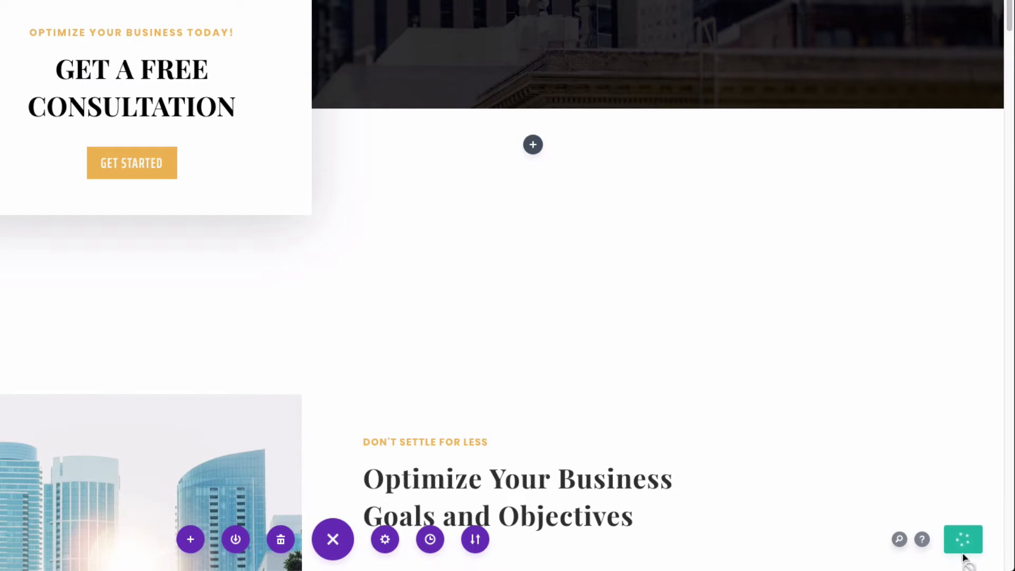
Step: Open the module settings of the city street image beside the "Optimize Your Business Goals and Objectives" heading
mouse_move(672, 403)
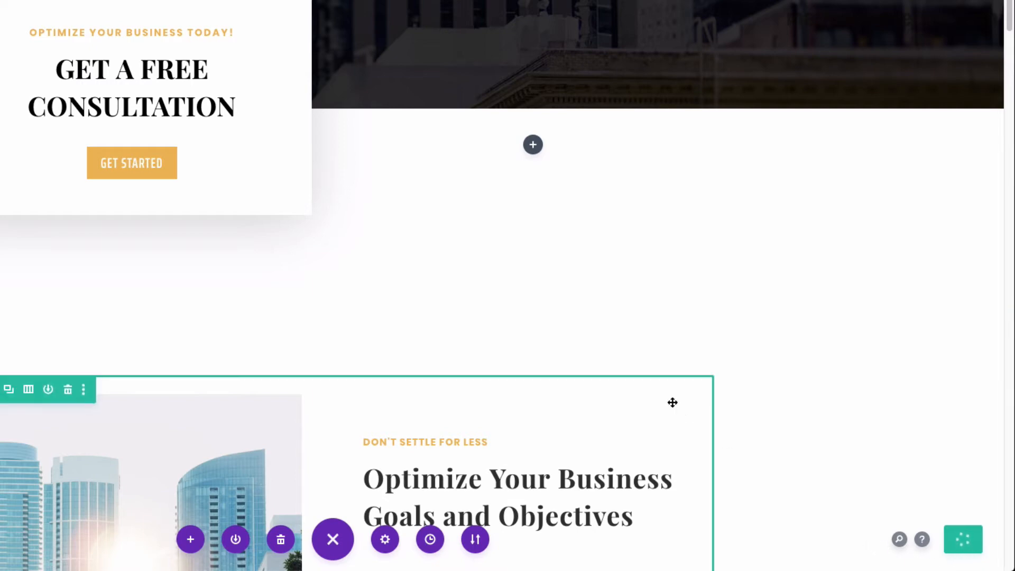
scroll(672, 403, "up", 5)
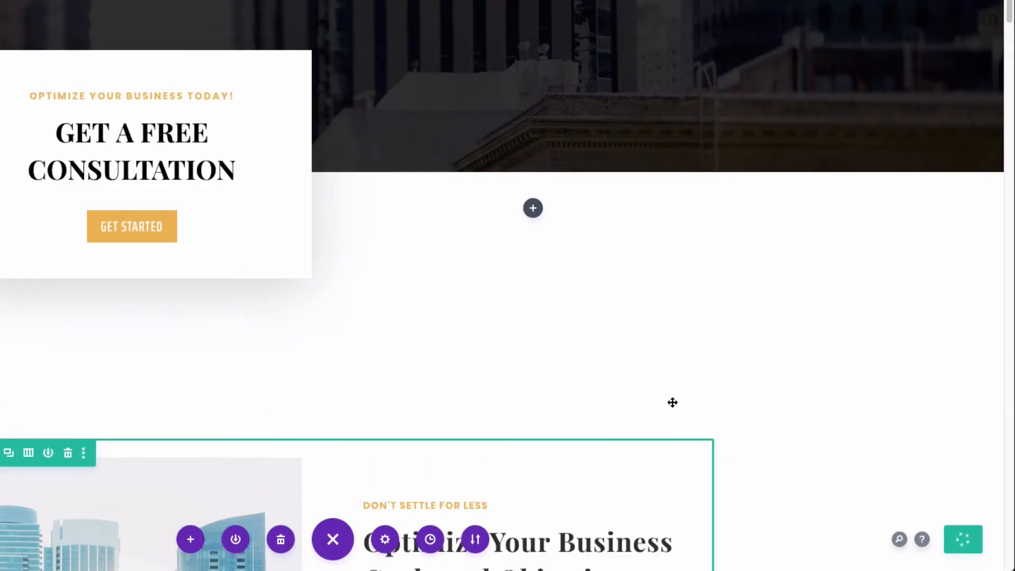
scroll(672, 403, "up", 1)
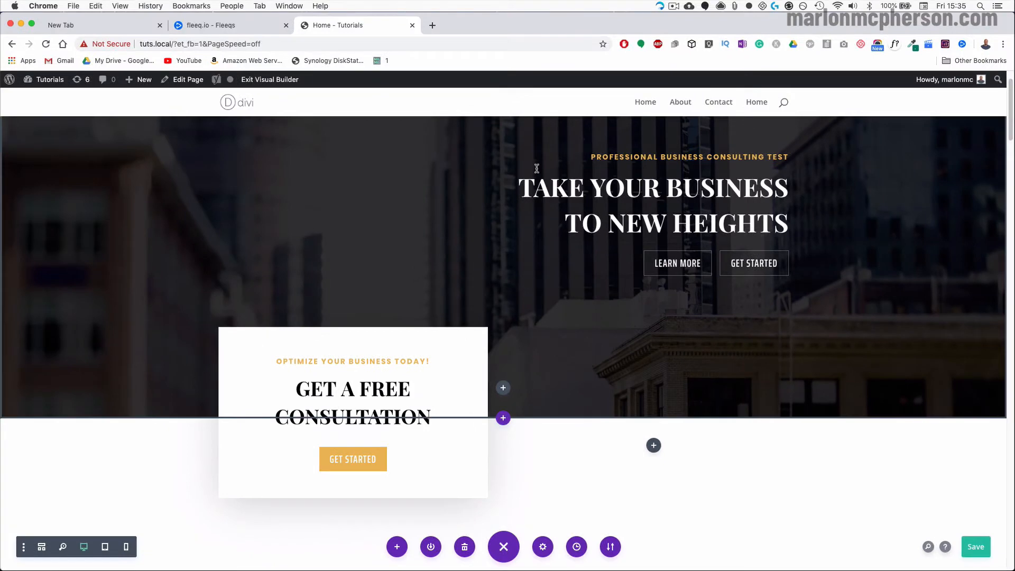
scroll(561, 206, "down", 5)
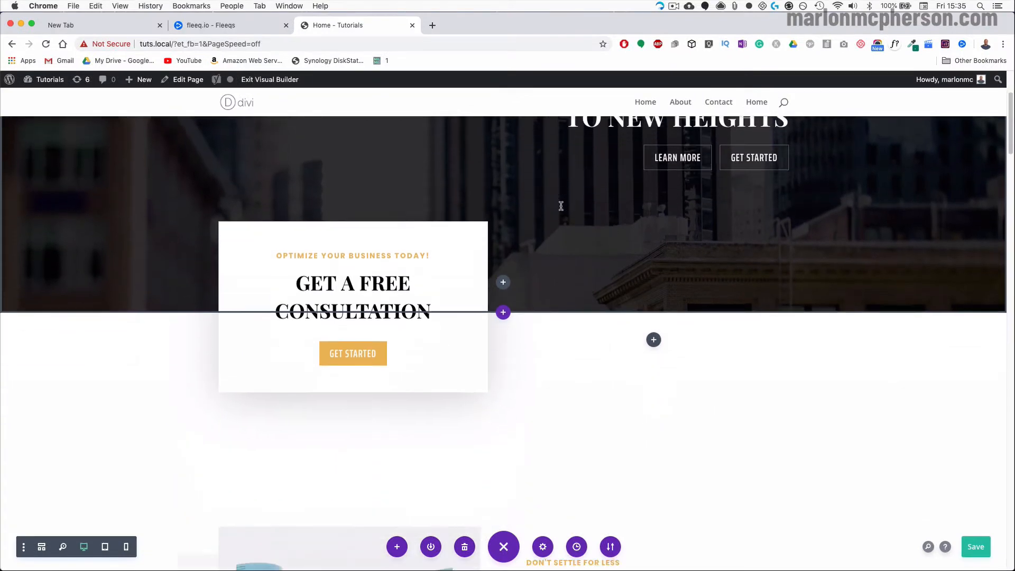
scroll(561, 205, "down", 3)
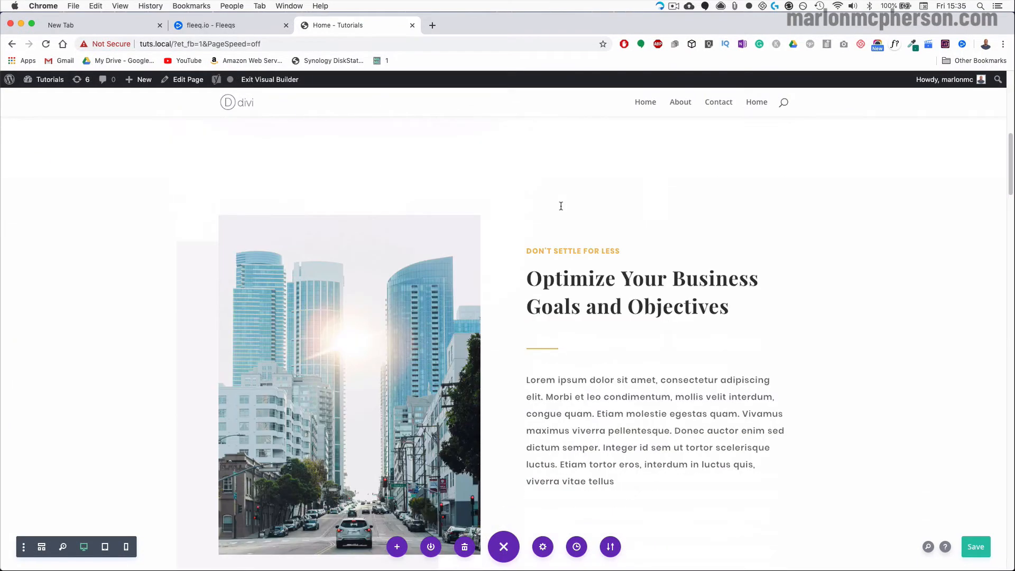
mouse_move(367, 285)
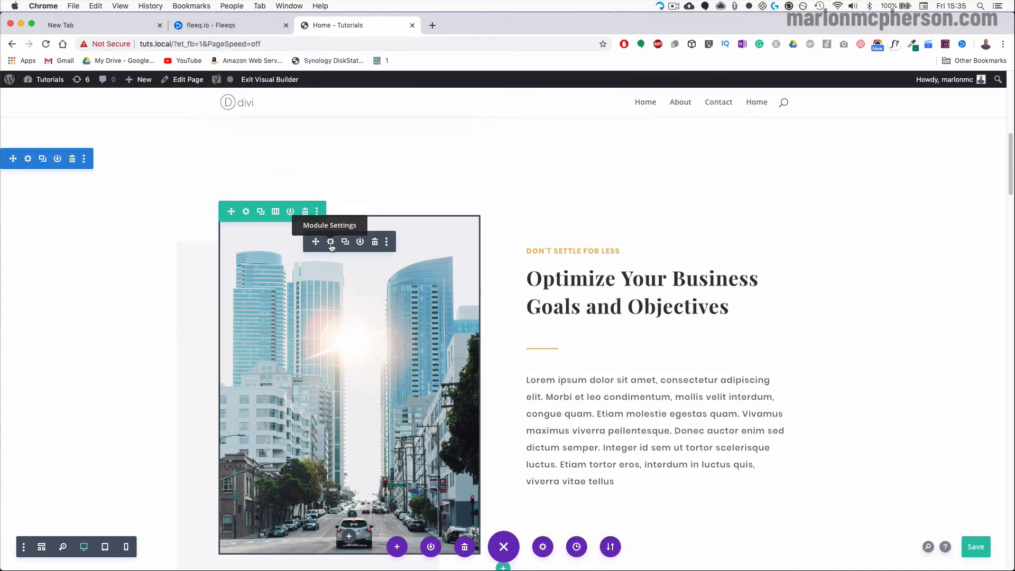
left_click(289, 216)
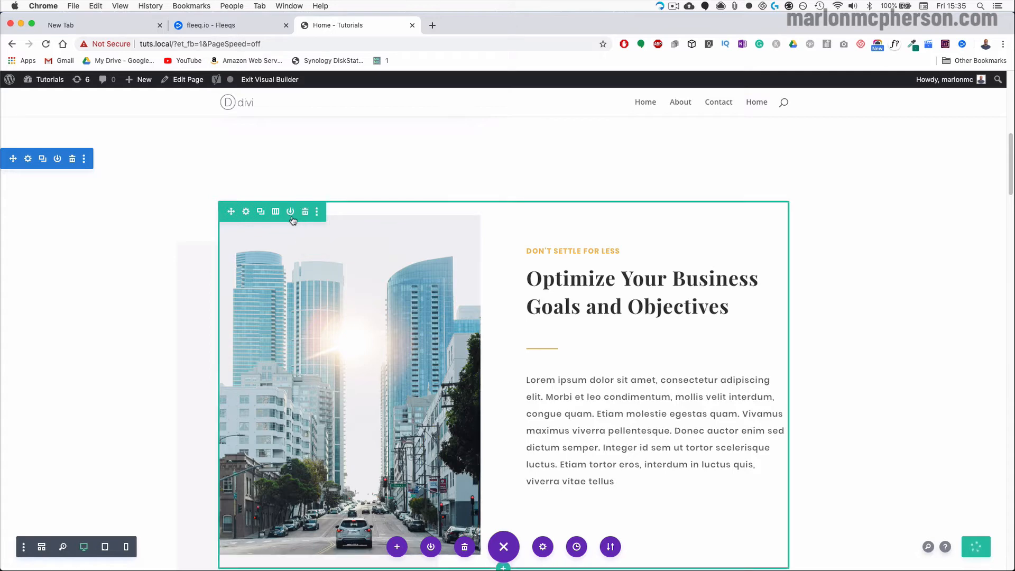
mouse_move(327, 257)
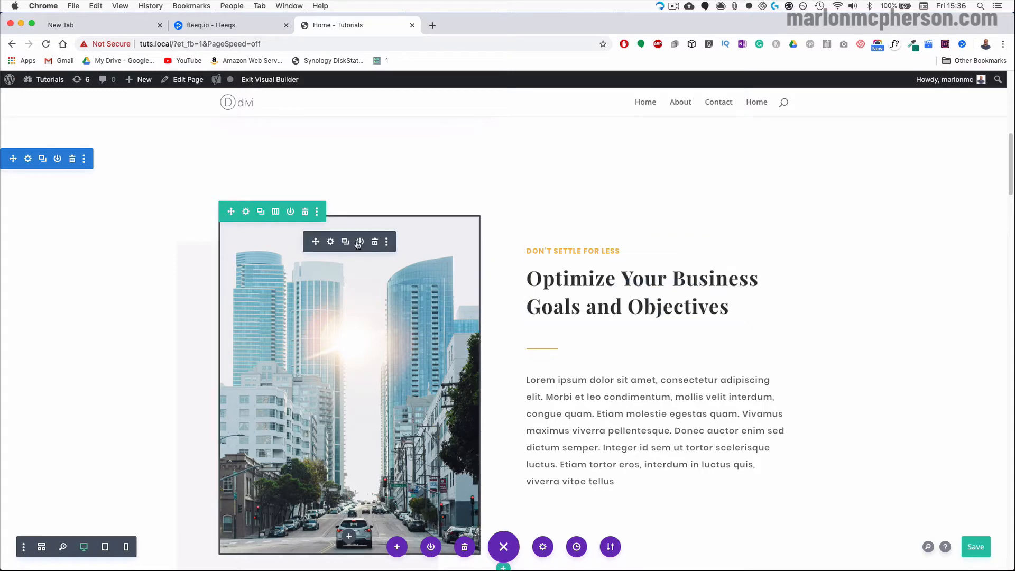
left_click(330, 243)
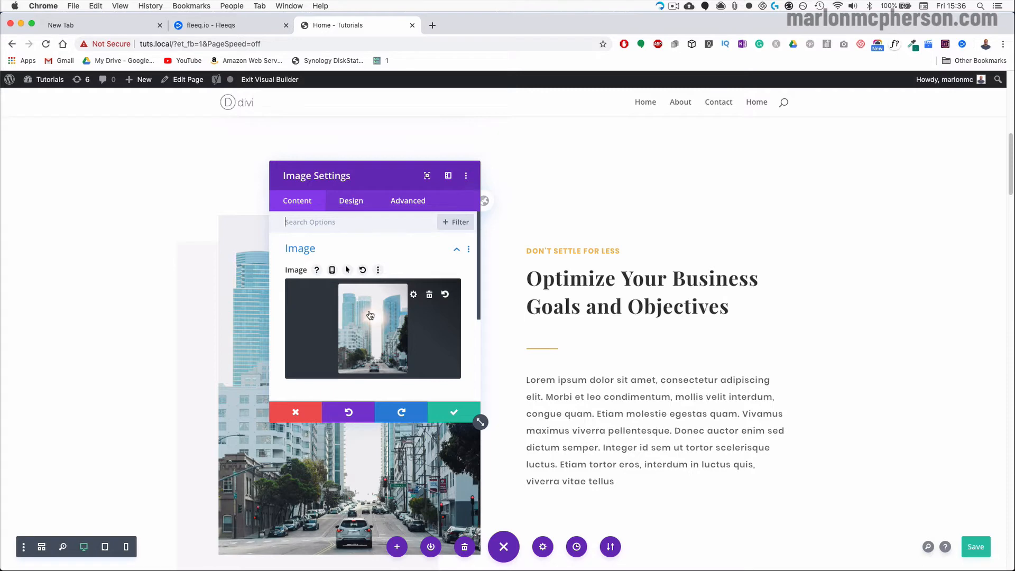
Step: Replace the module's image with consutant-01.jpg from the media library, and save both the module settings and the page
left_click(371, 315)
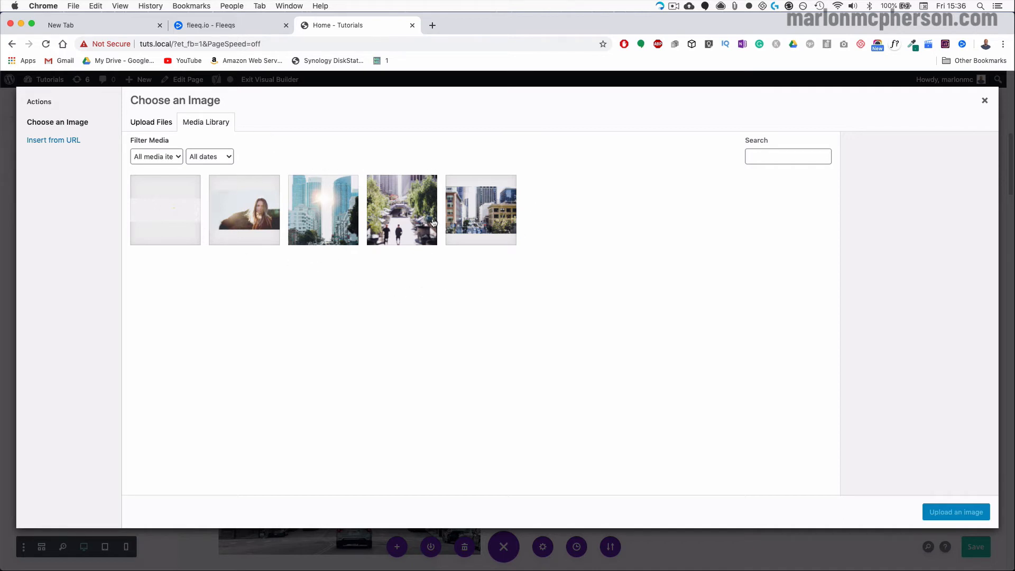
left_click(487, 215)
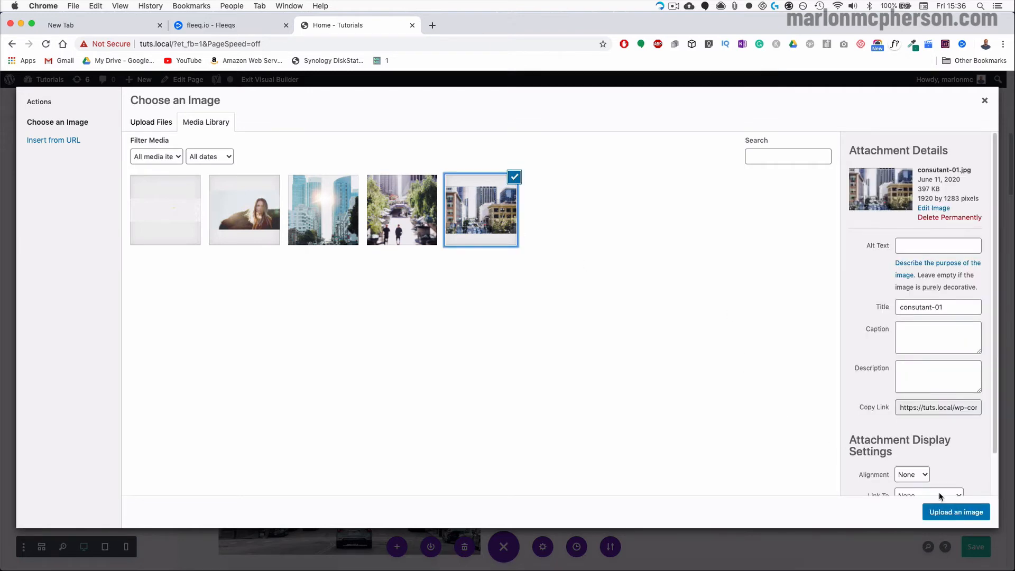
left_click(955, 513)
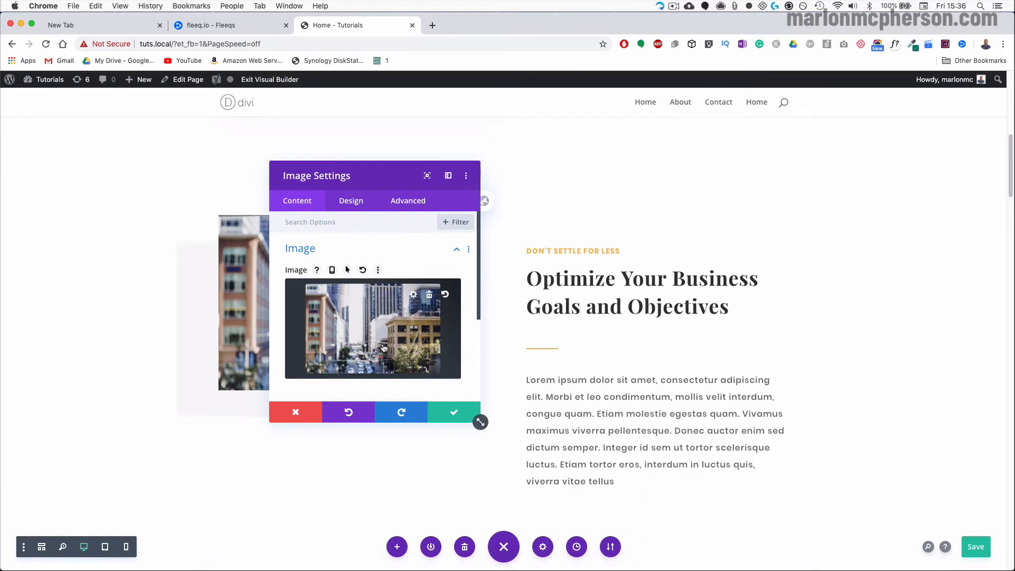
left_click(453, 413)
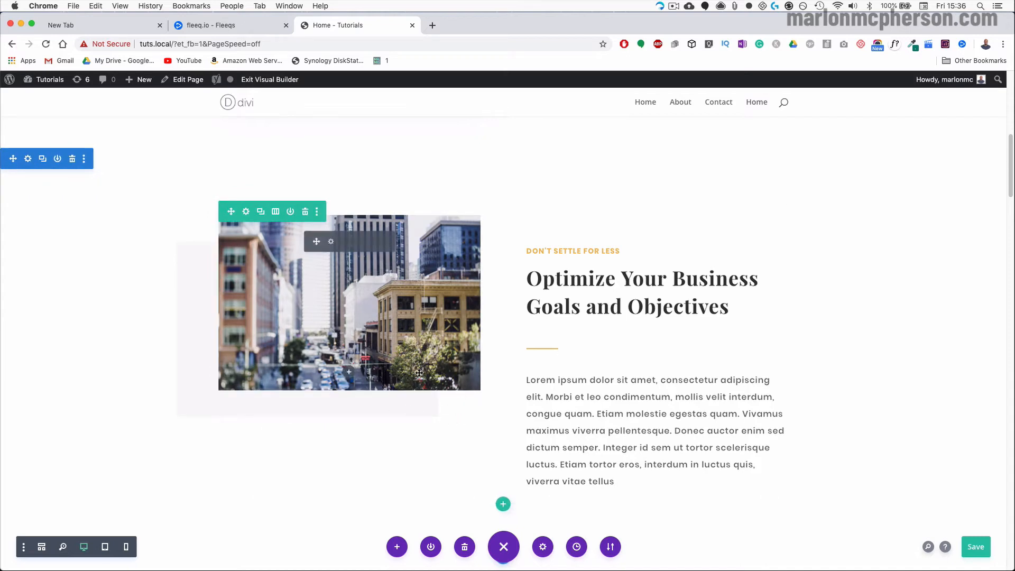
left_click(976, 553)
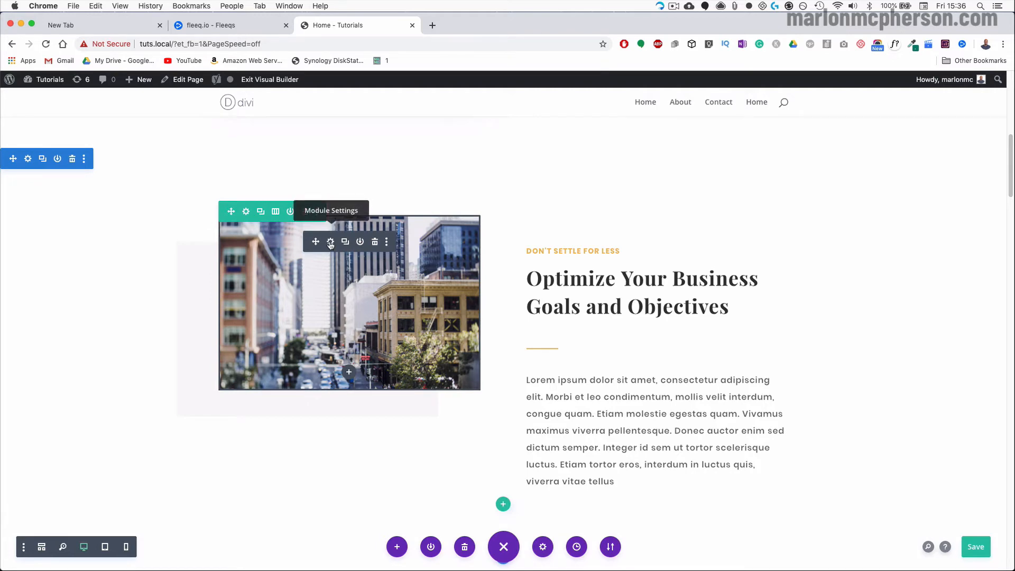
Step: Open the file picker for uploading a replacement for the same image, and cancel without choosing a file
left_click(330, 243)
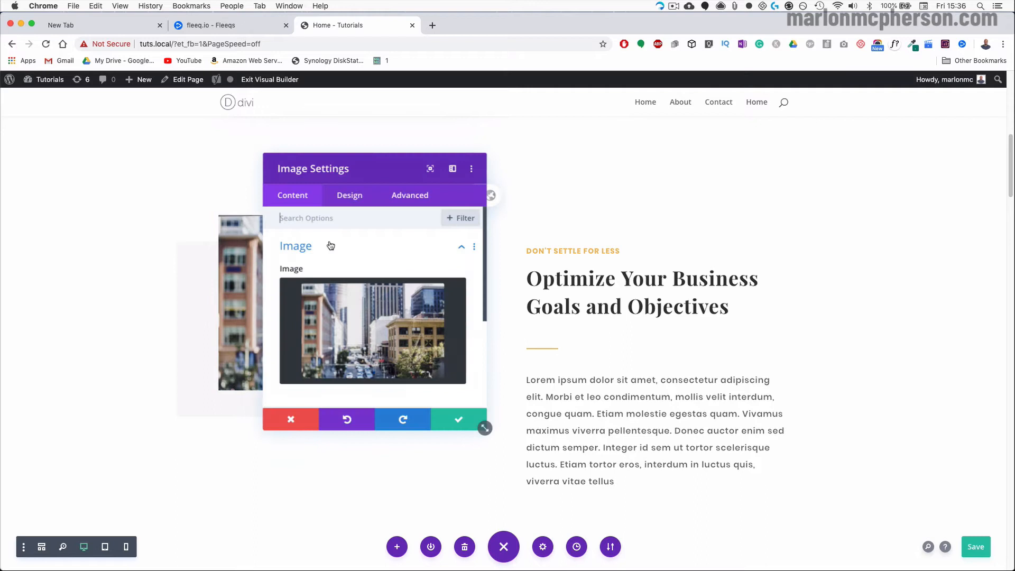
left_click(359, 325)
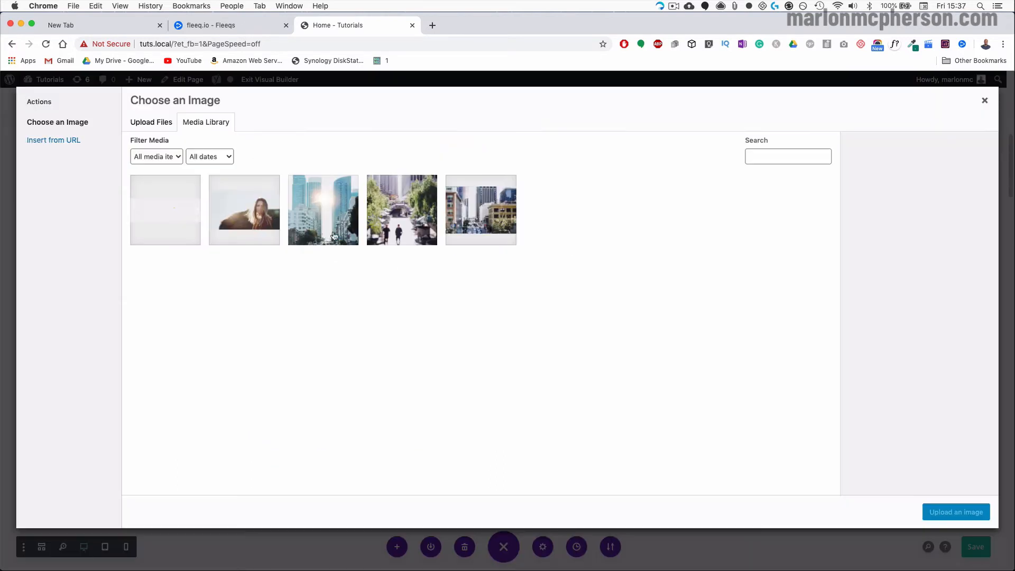
left_click(141, 125)
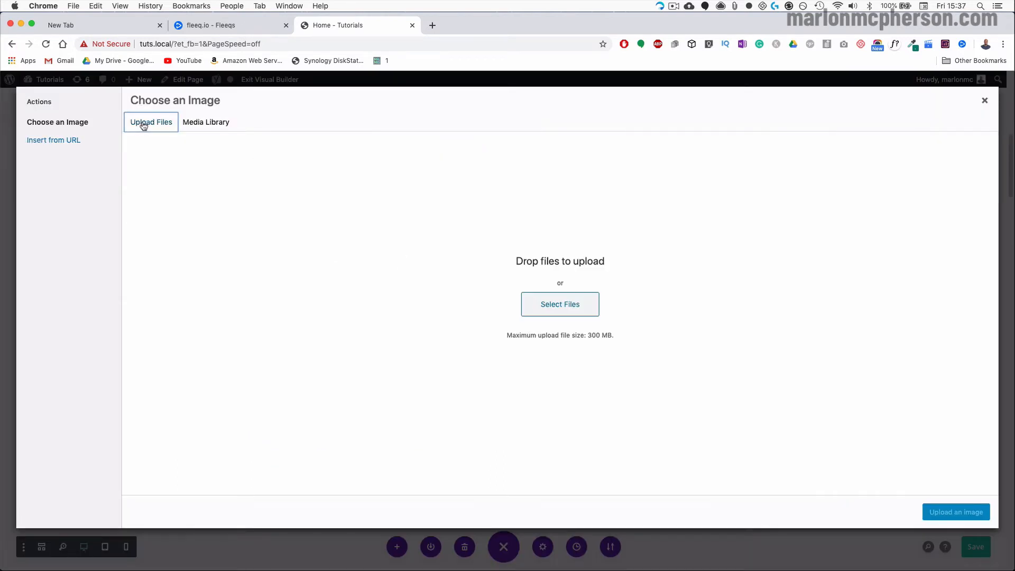
left_click(554, 310)
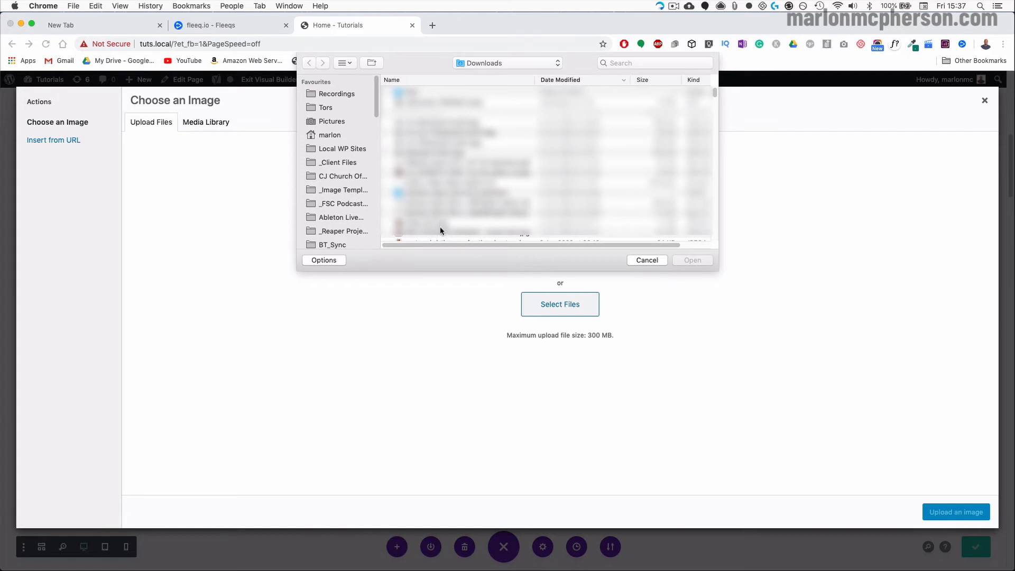
left_click(645, 260)
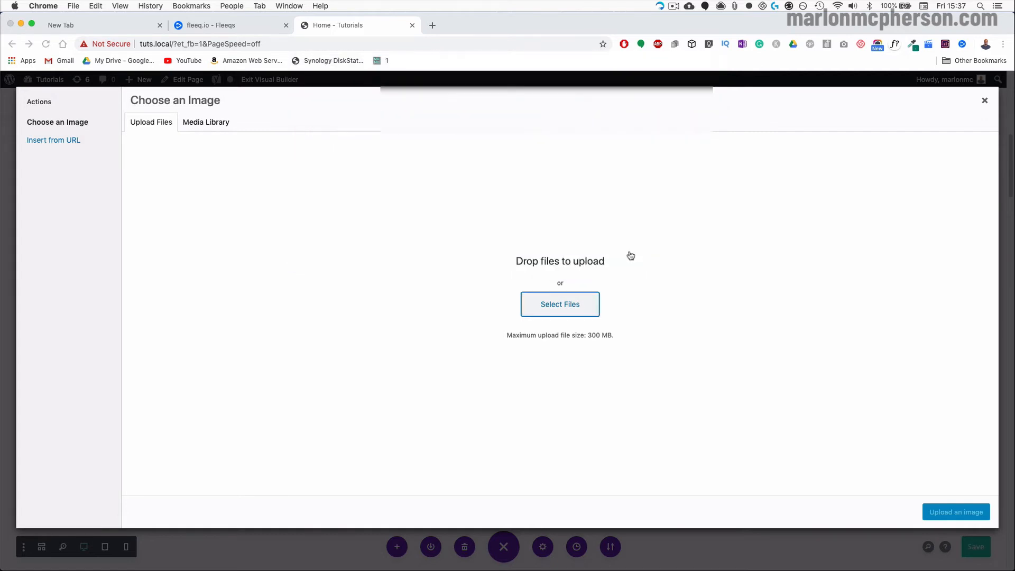
key("Escape")
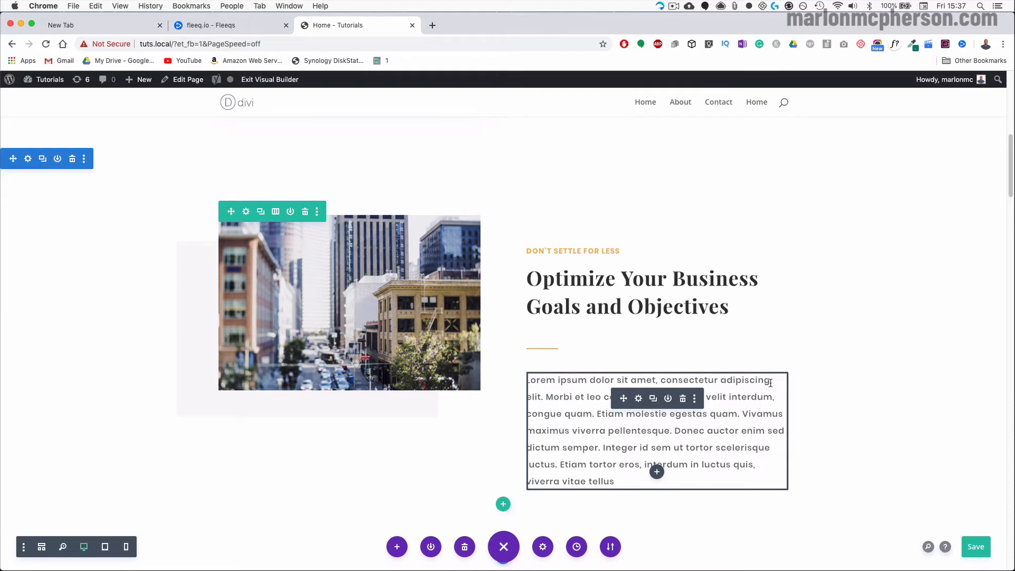
Step: Replace the word "adipiscing" in the Lorem ipsum paragraph with "akjlkjlkjlkjl" directly on the page
left_click(745, 400)
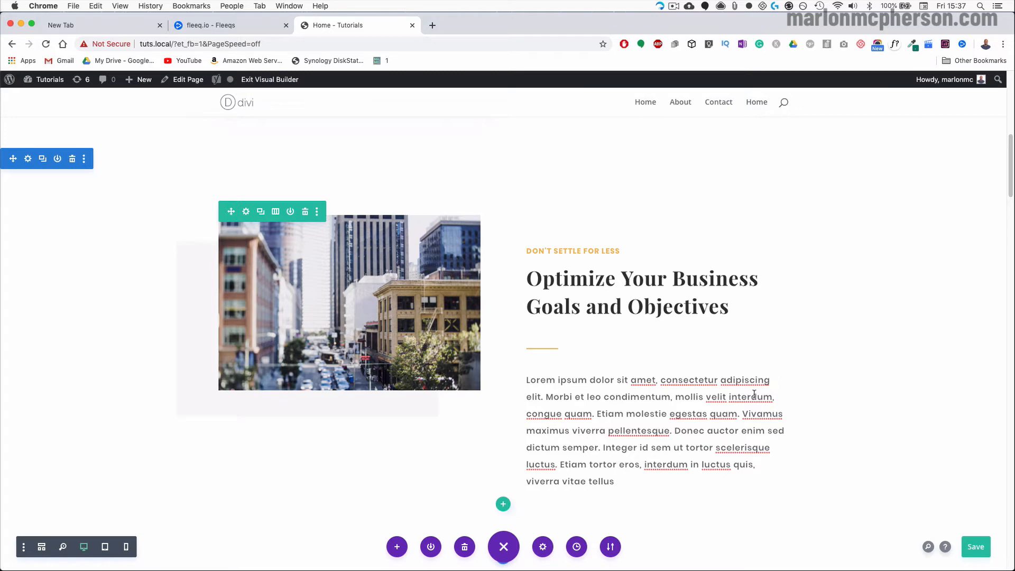
key("BackSpace")
key("BackSpace")
key("BackSpace")
key("BackSpace")
key("BackSpace")
key("BackSpace")
key("BackSpace")
key("BackSpace")
key("BackSpace")
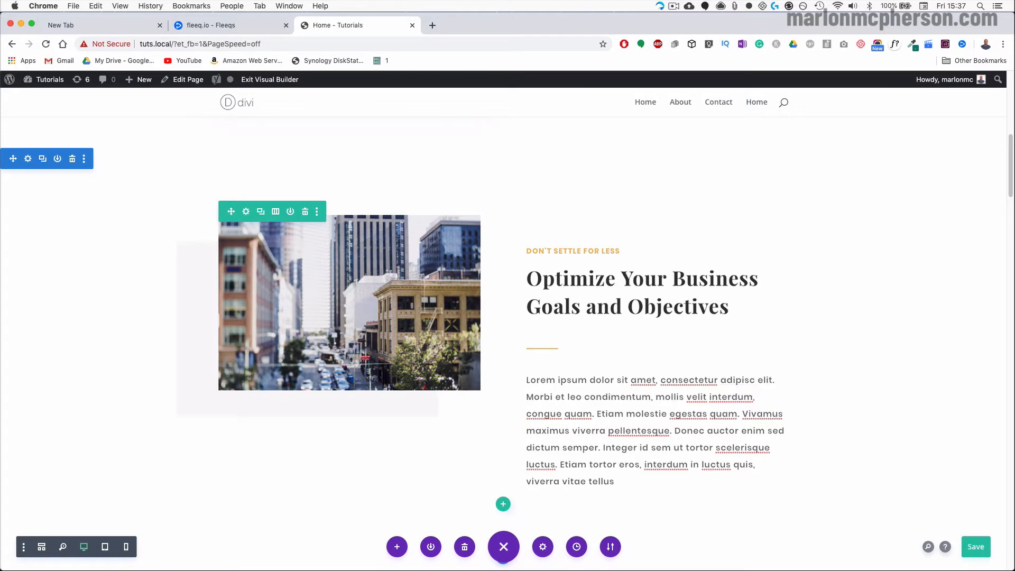
type("kjlkjlkjlkjl")
Step: Make the word "dolor" in the paragraph's first line bold and underlined, and open its link field without entering a URL
left_click_drag(618, 379, 595, 379)
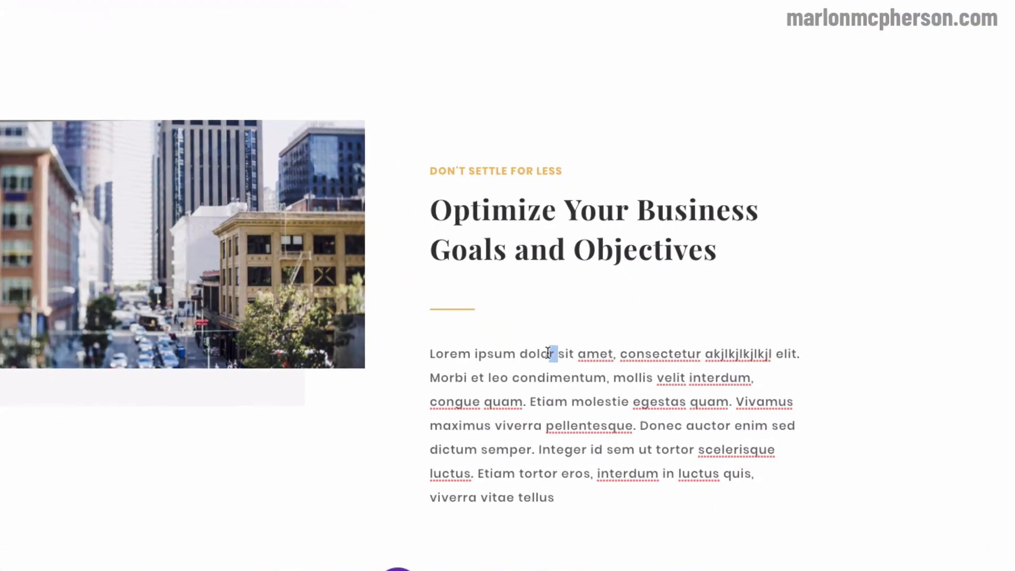
left_click_drag(526, 353, 519, 353)
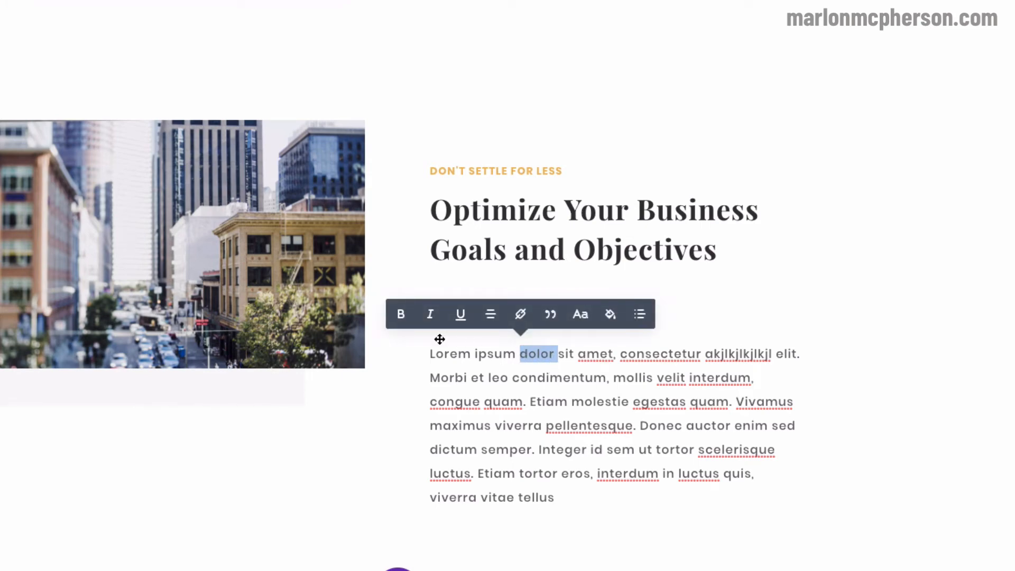
left_click(400, 314)
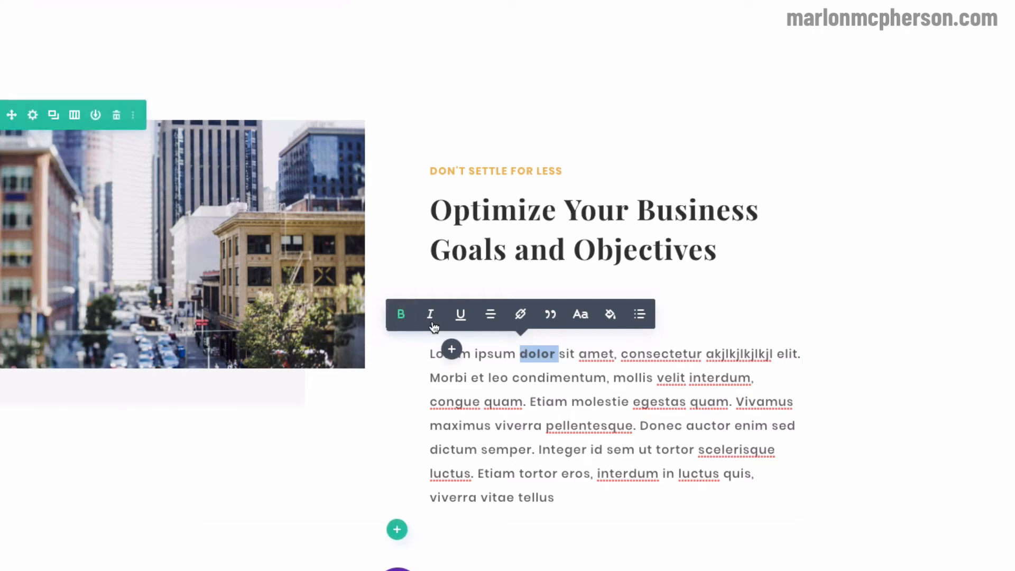
left_click(461, 316)
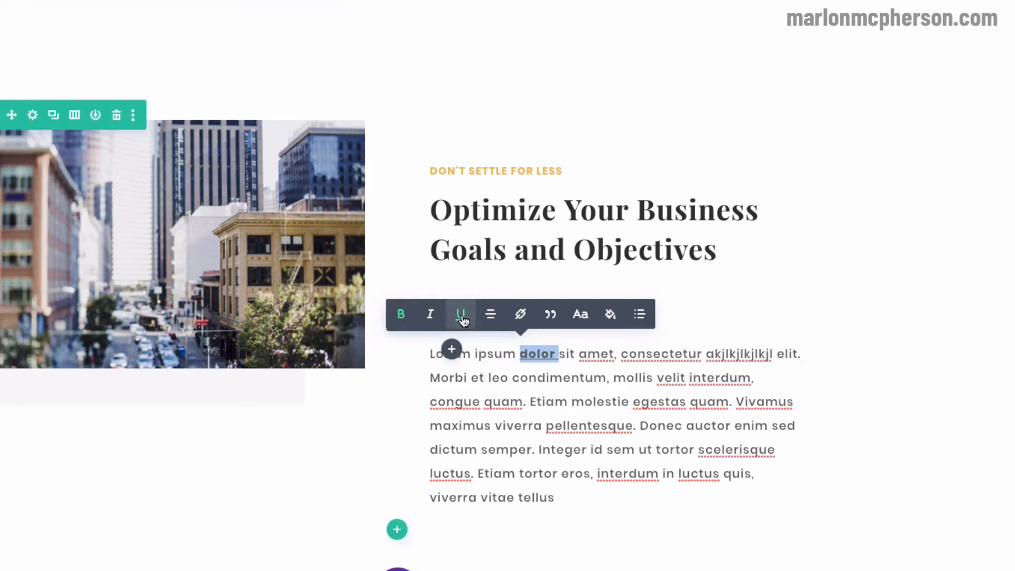
left_click(521, 315)
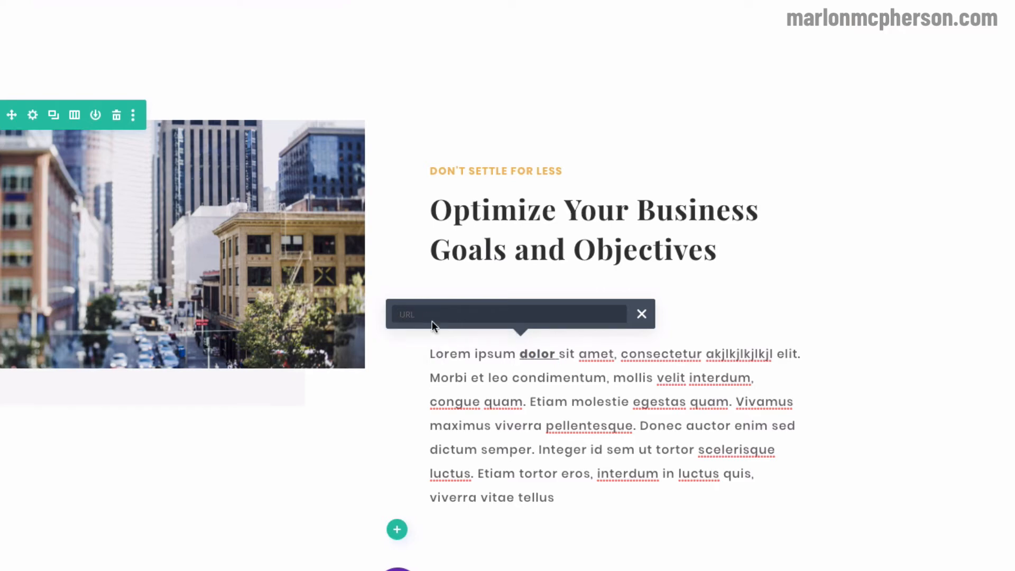
left_click(641, 316)
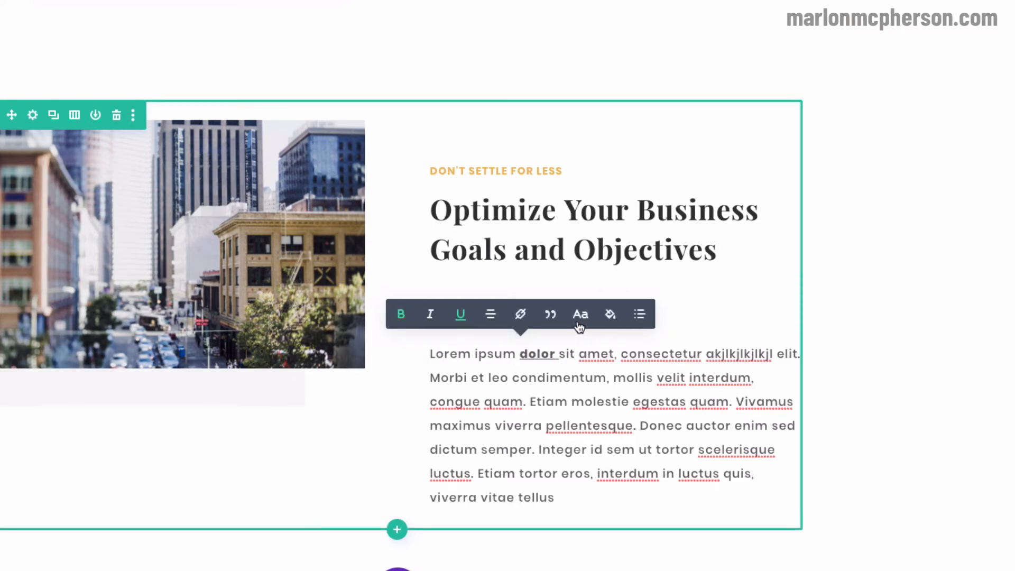
Step: Open the font options for "dolor", remove its bold and underline formatting, and close the options
left_click(579, 320)
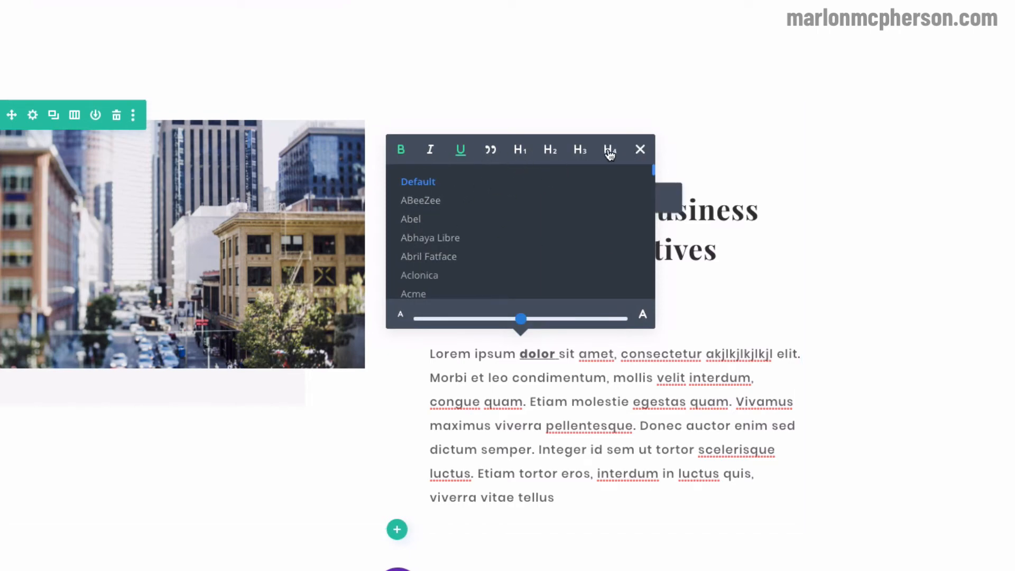
left_click(459, 151)
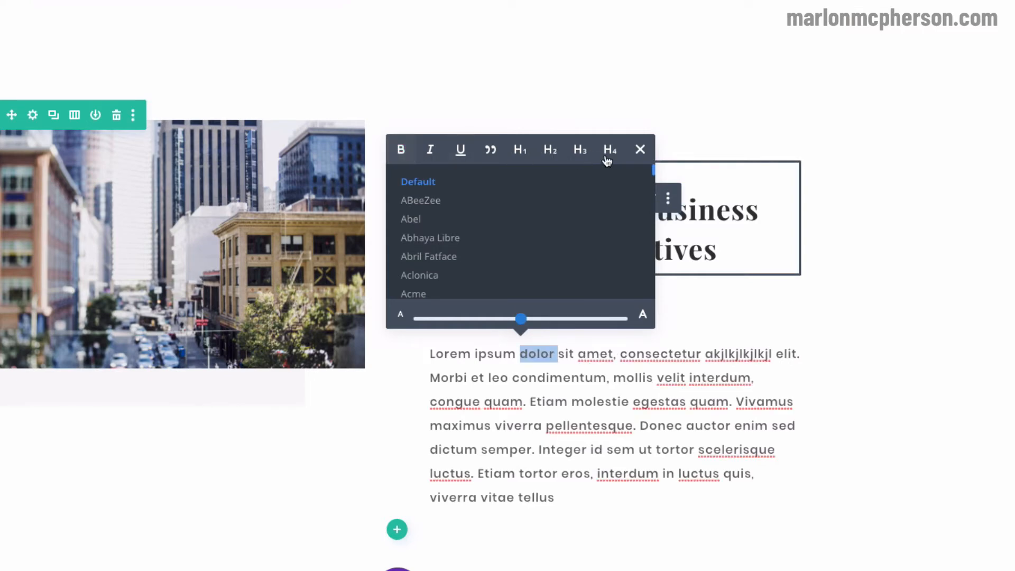
left_click(640, 151)
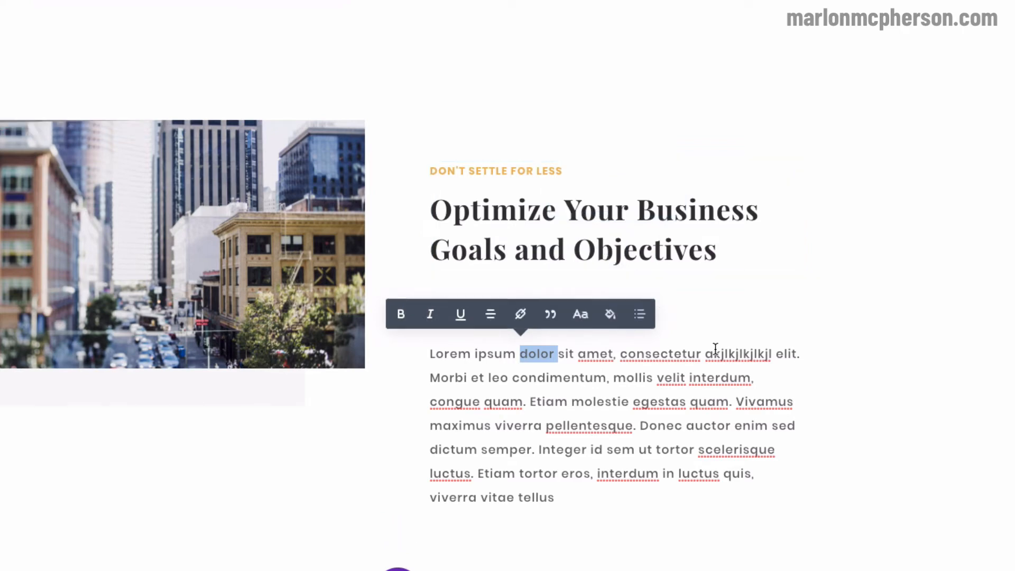
Step: Try green (#7cda24) and blue (#0c71c3) as text colours for the word "dolor", and set it to red (#e02b20)
left_click(610, 316)
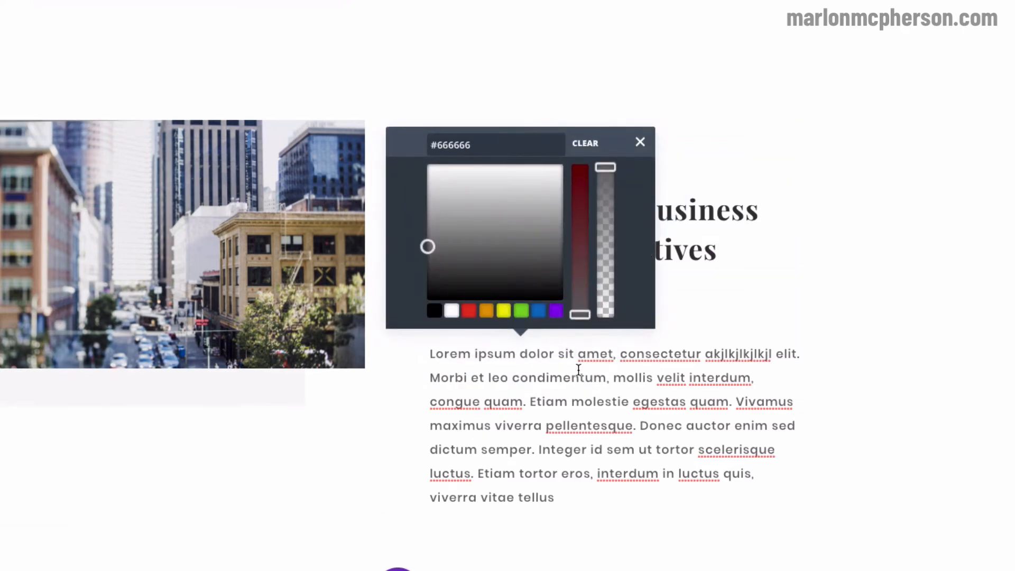
left_click(521, 311)
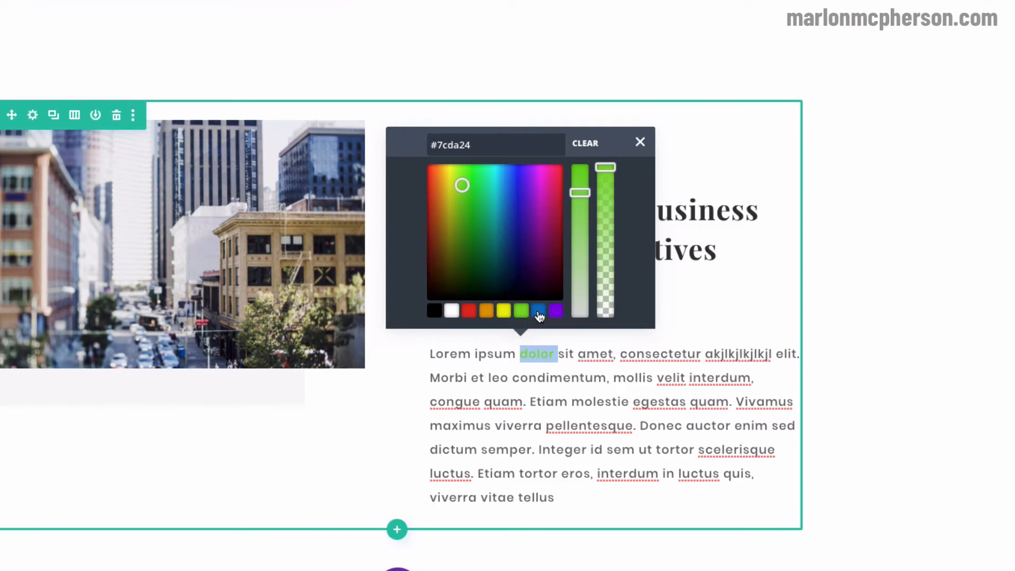
left_click(539, 312)
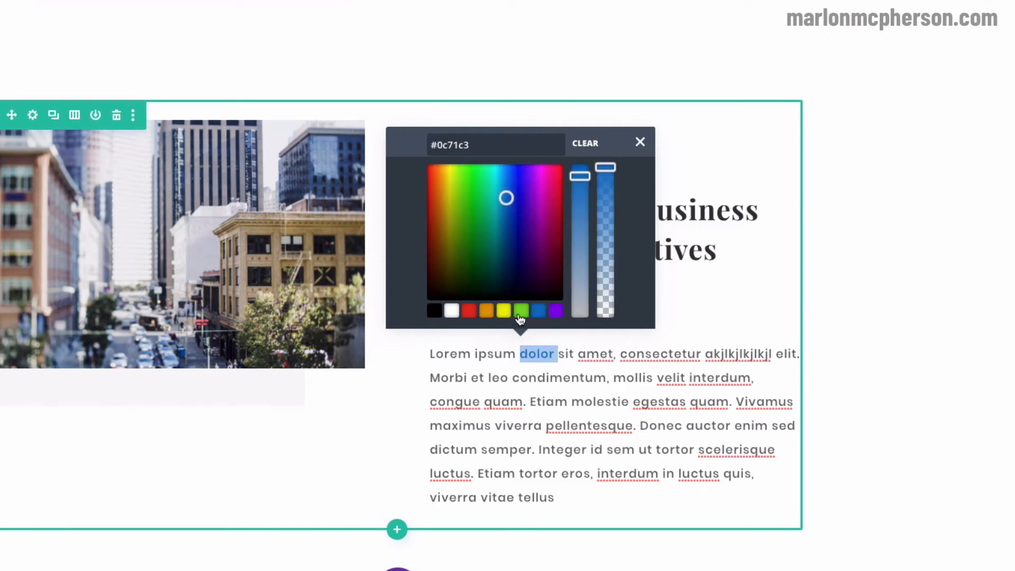
left_click(469, 318)
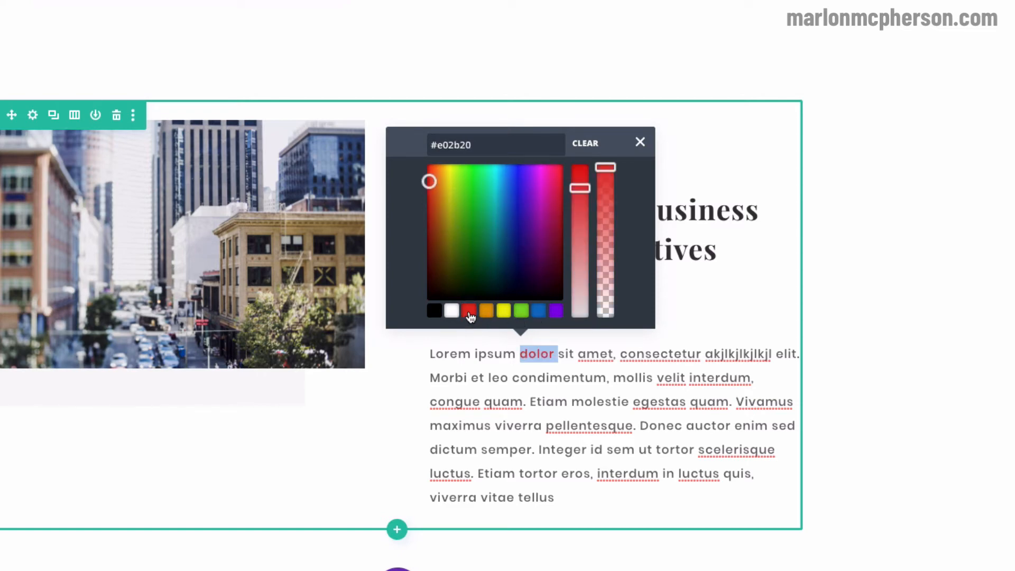
Step: Close the text colour options and deselect the word "dolor" in the Lorem ipsum paragraph
left_click(641, 142)
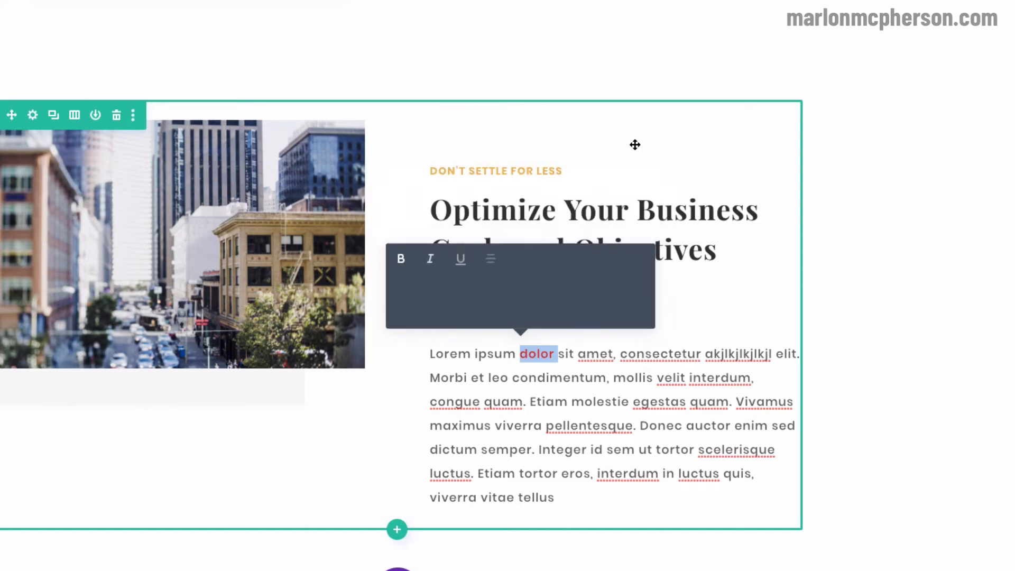
left_click(546, 379)
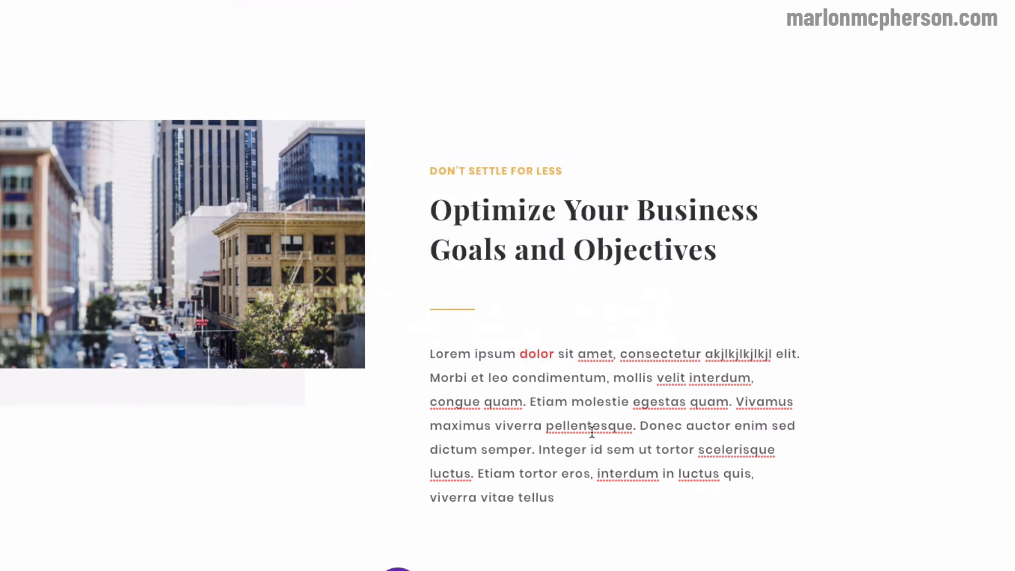
scroll(592, 431, "down", 7)
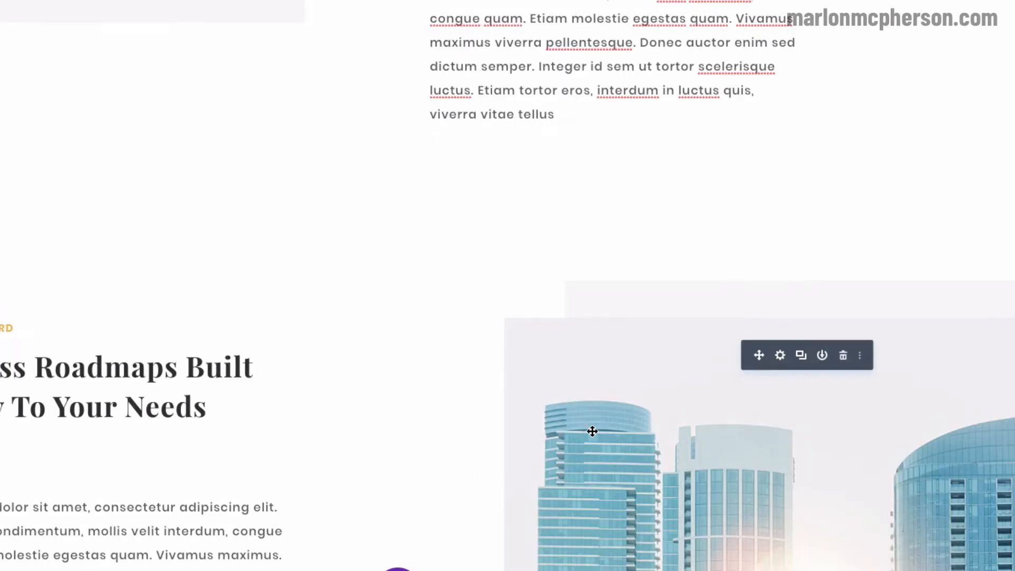
scroll(591, 430, "up", 8)
scroll(552, 463, "down", 2)
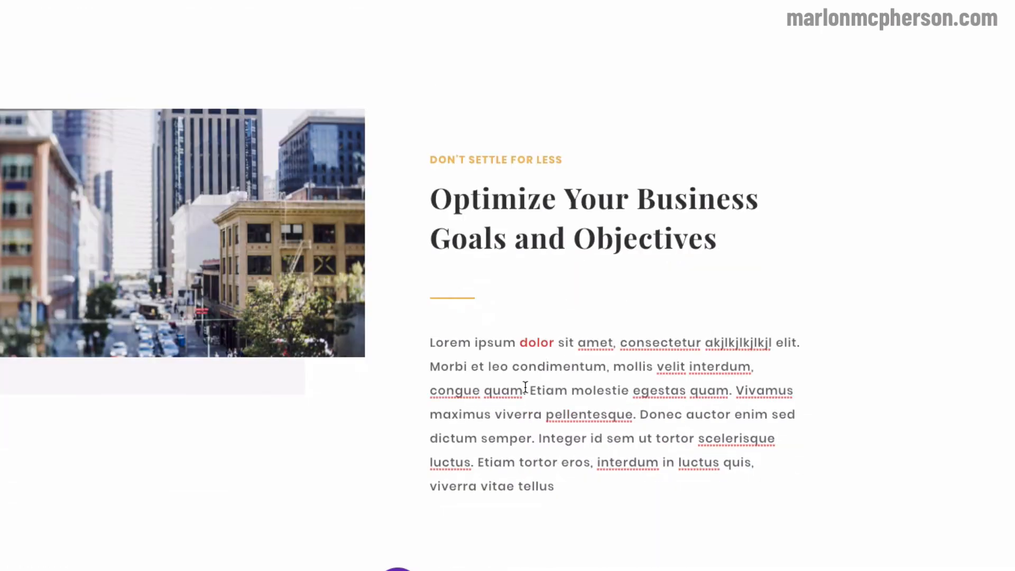
scroll(577, 386, "down", 3)
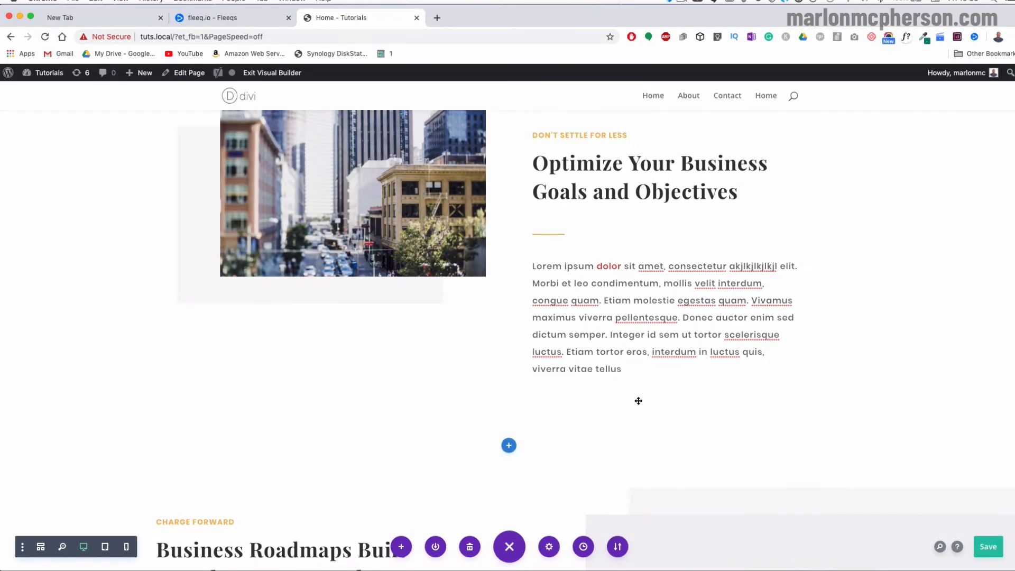
Step: Exit the Visual Builder and discard the unsaved changes to the Home page
scroll(639, 403, "up", 10)
scroll(641, 405, "up", 3)
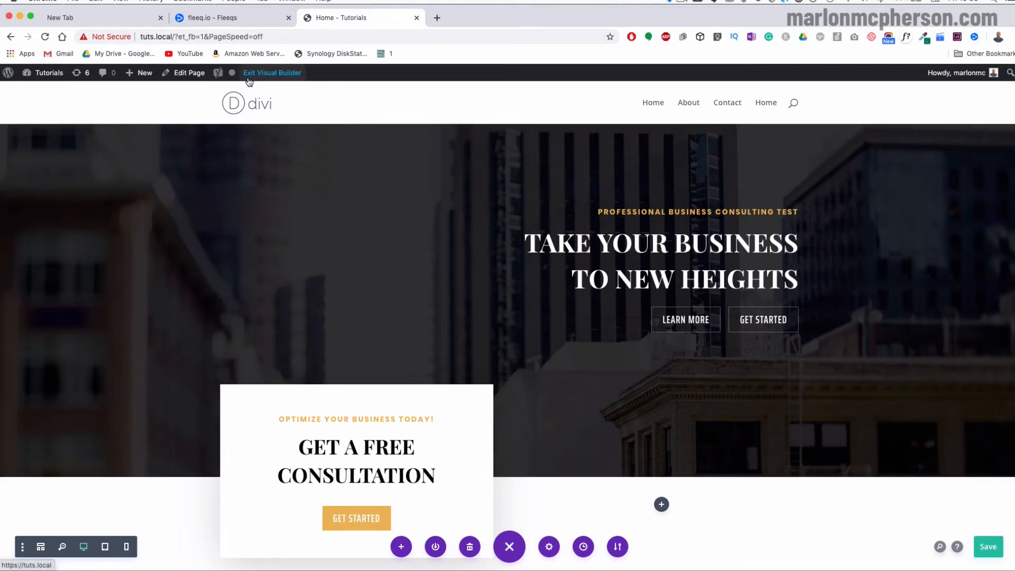
left_click(267, 75)
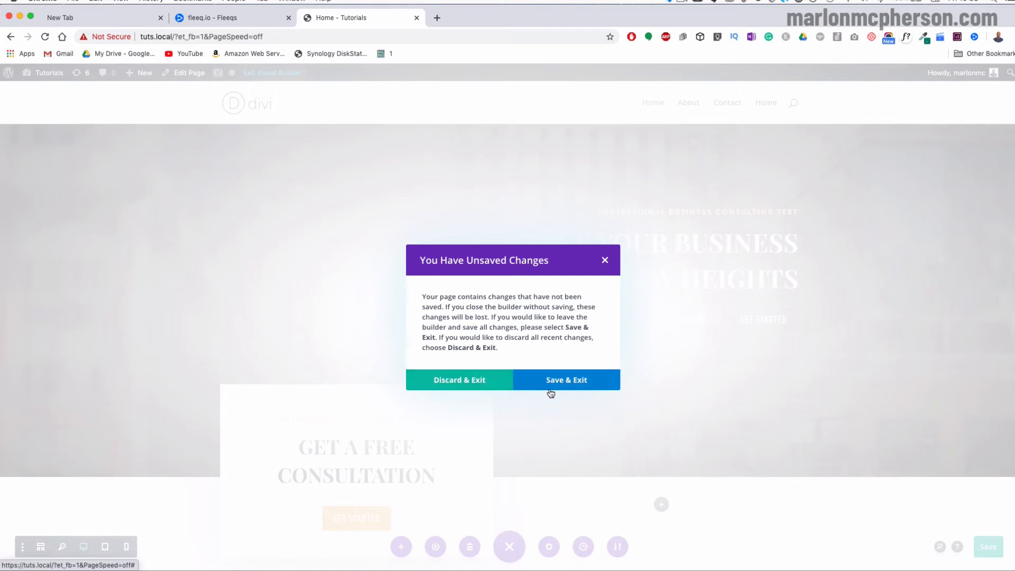
left_click(469, 388)
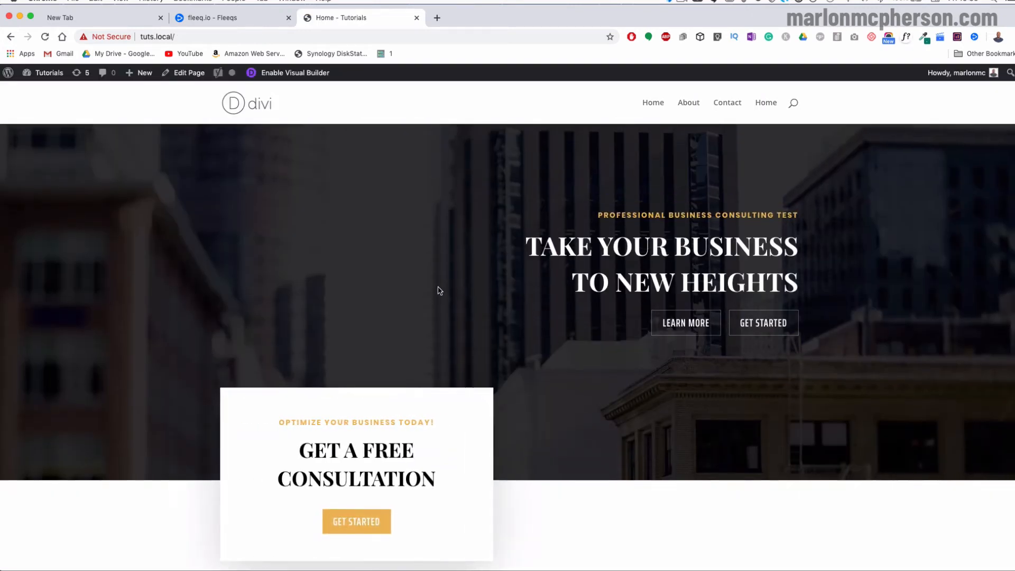
Step: Examine the live Home page's header text and the image and paragraph of the "Optimize Your Business Goals and Objectives" section
scroll(544, 225, "down", 3)
scroll(594, 231, "up", 3)
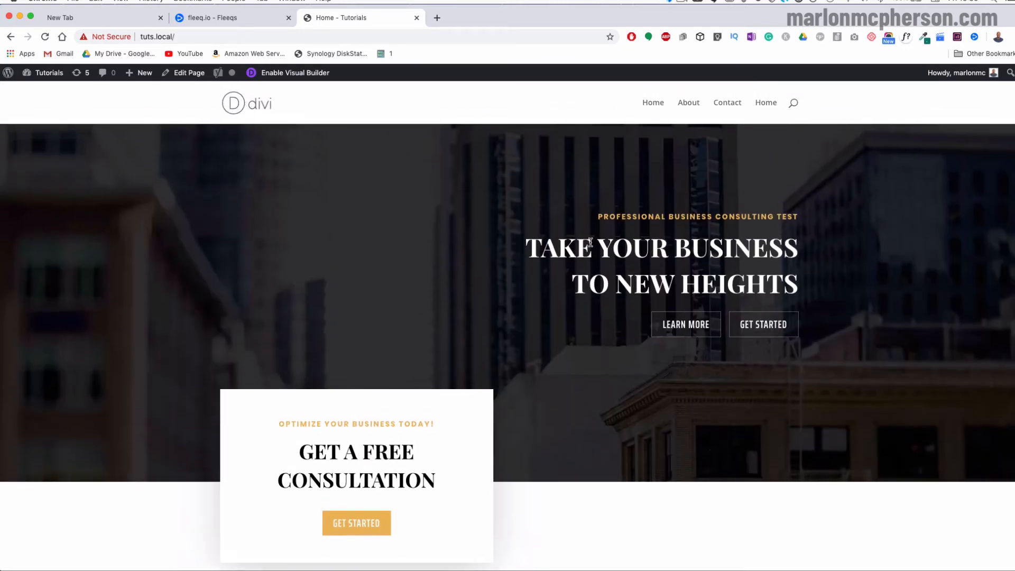
left_click_drag(707, 249, 539, 248)
left_click_drag(744, 250, 700, 217)
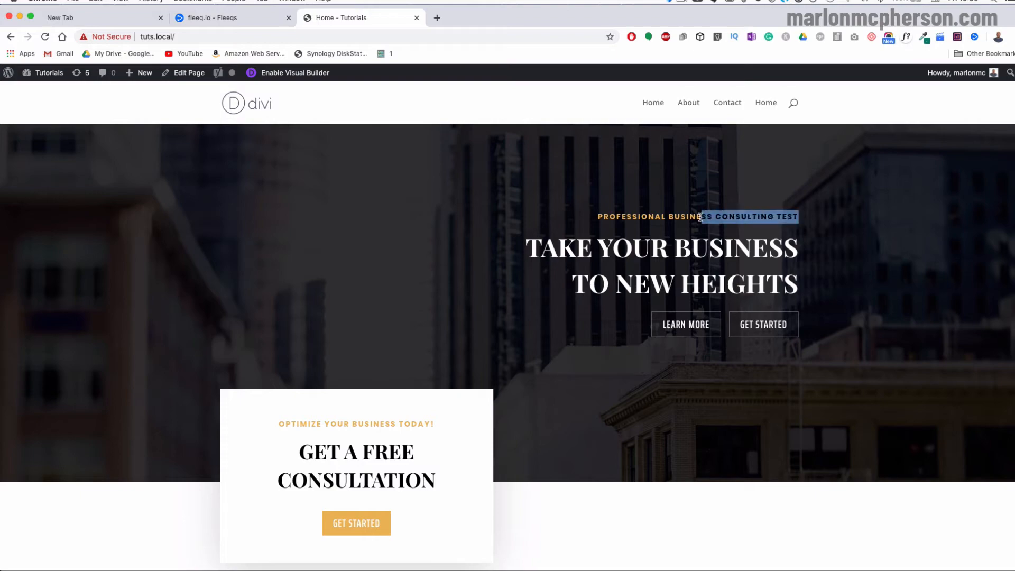
left_click(756, 230)
scroll(612, 289, "down", 10)
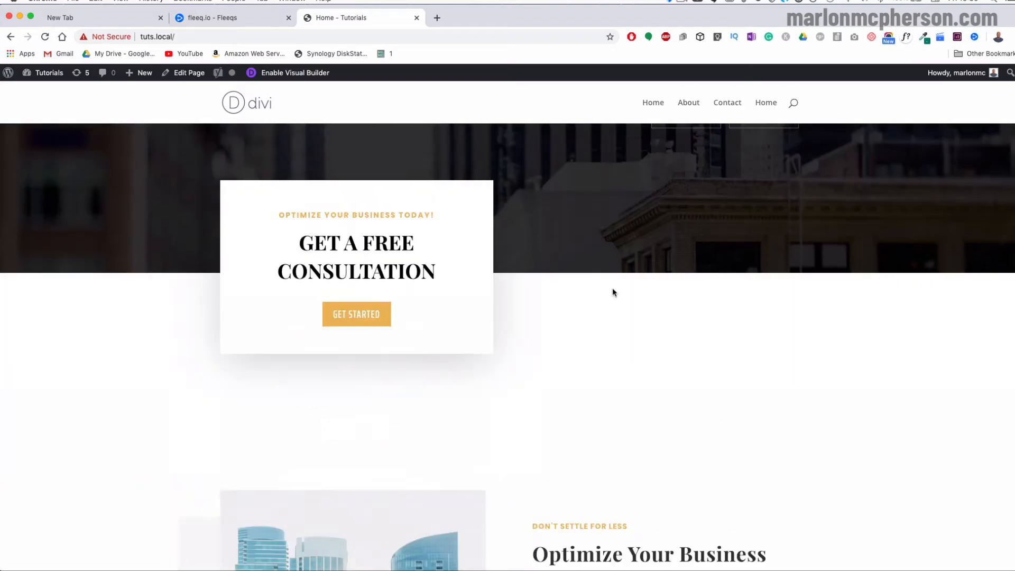
scroll(357, 269, "up", 1)
scroll(357, 269, "up", 5)
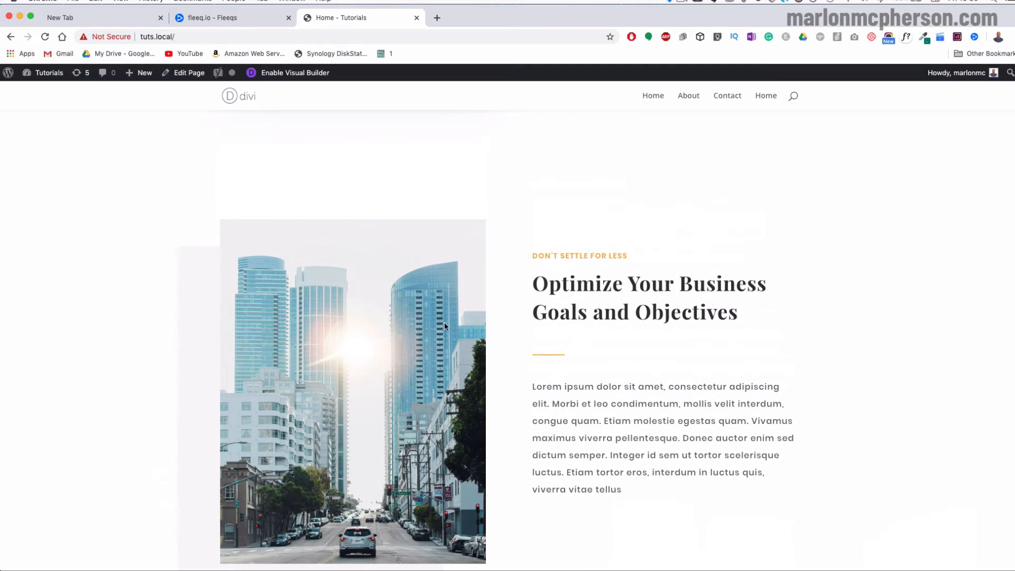
scroll(445, 326, "up", 10)
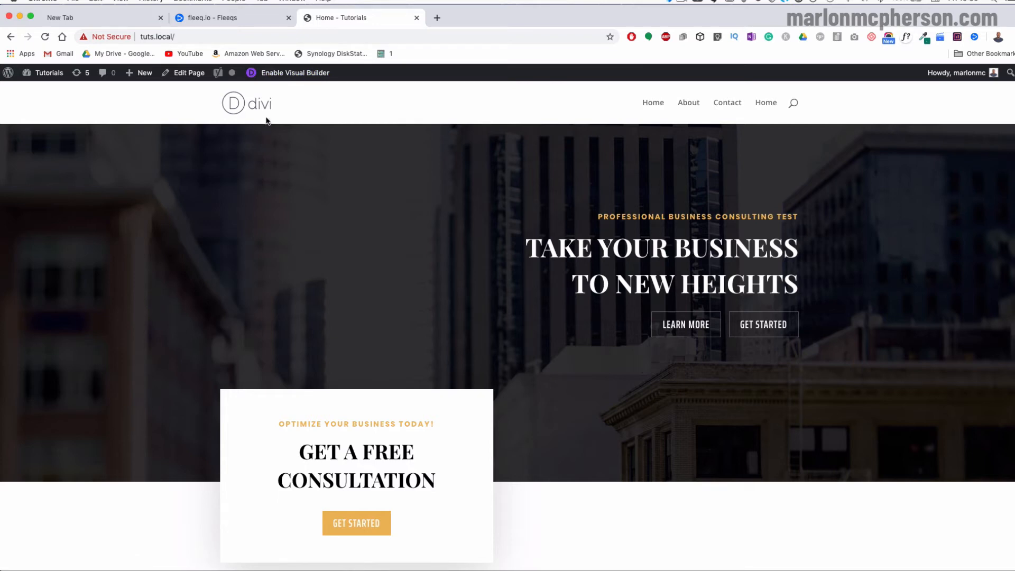
Step: Reopen the Home page in the Visual Builder and remove the word "Test" from the header line "Professional Business Consulting Test"
left_click(288, 78)
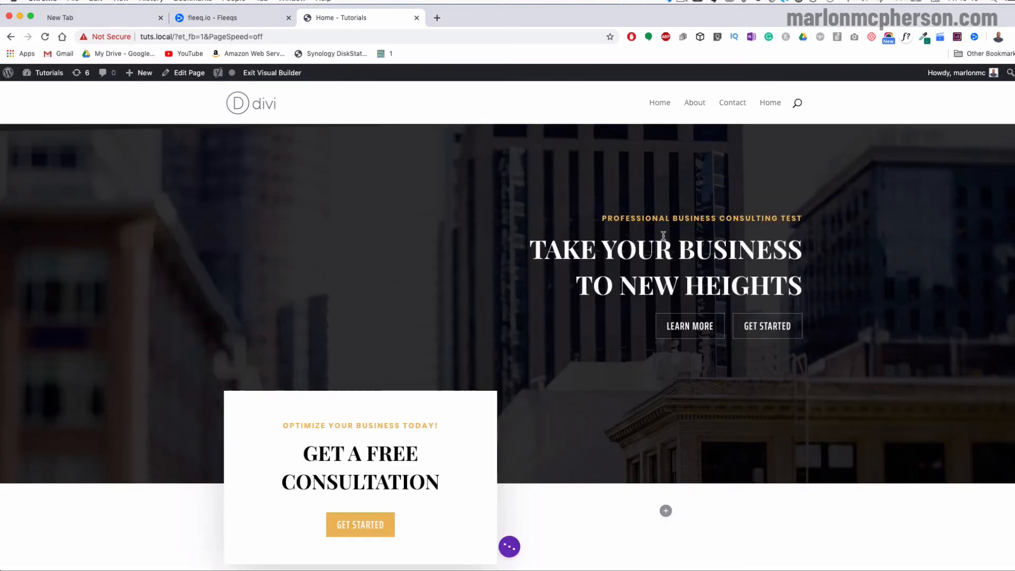
double_click(791, 220)
left_click(796, 219)
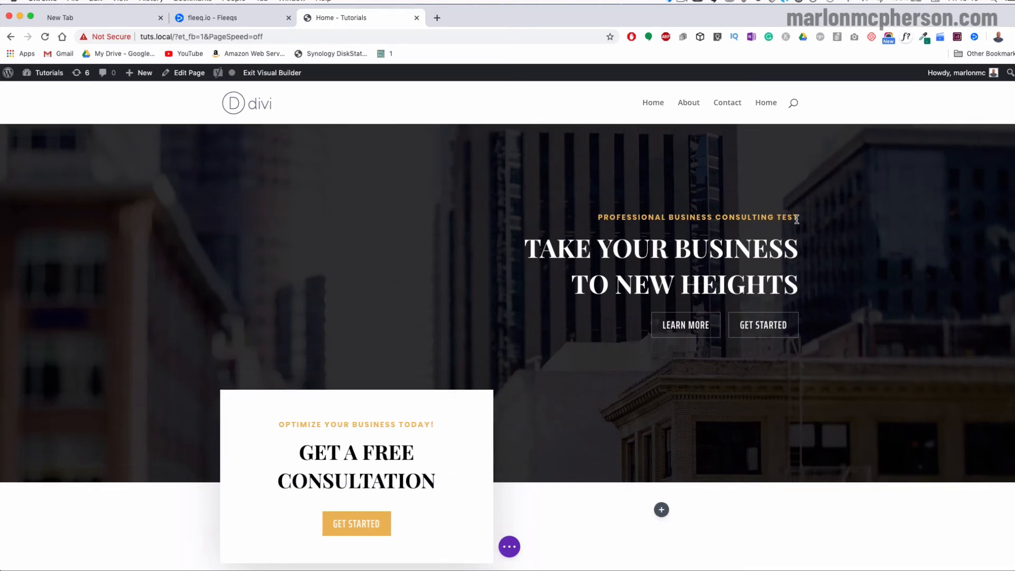
double_click(781, 219)
key("BackSpace")
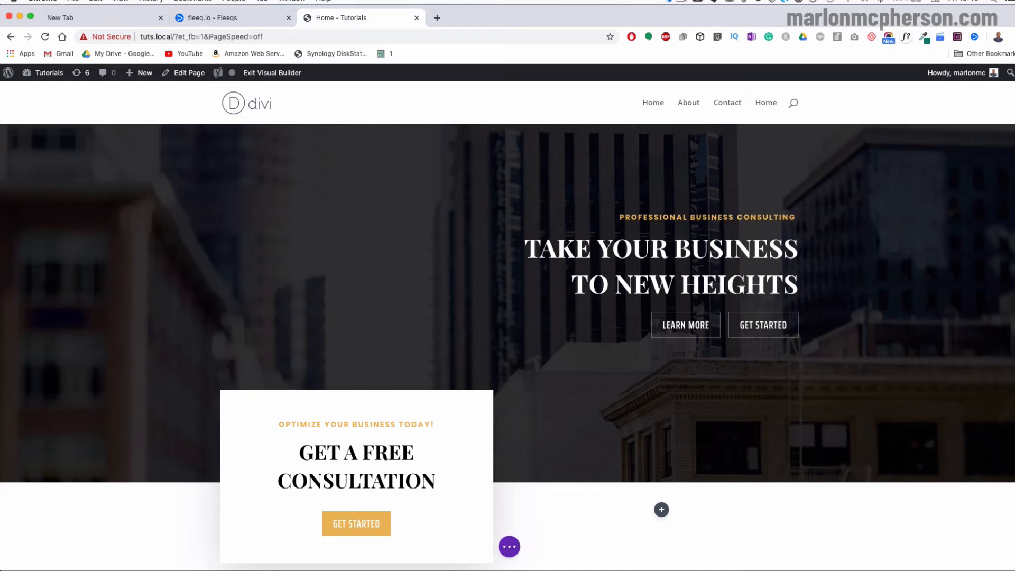
key("BackSpace")
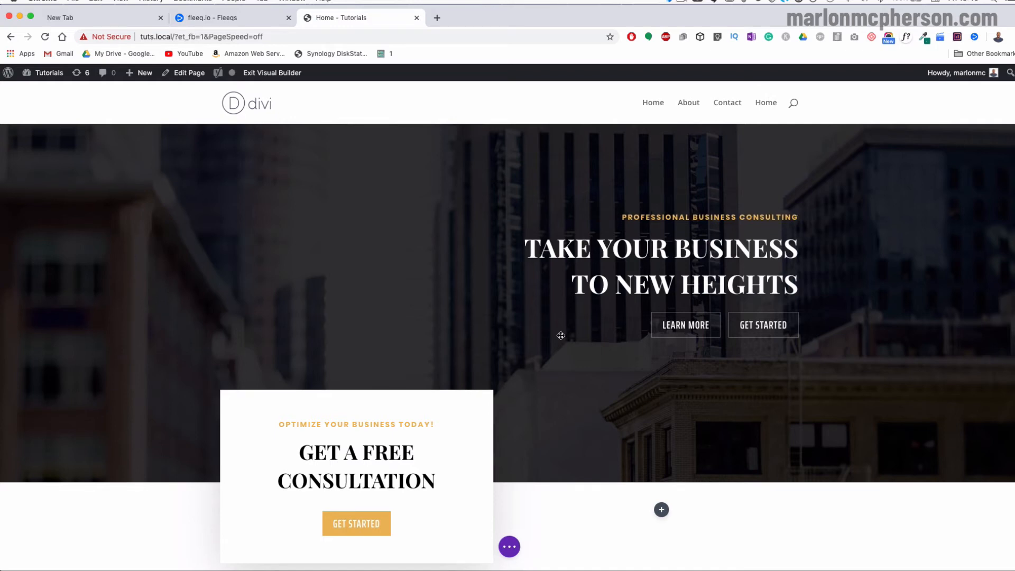
Step: Replace the image beside "Optimize Your Business Goals and Objectives" with img19.jpg from the media library and apply the image settings
scroll(560, 335, "down", 6)
scroll(410, 421, "down", 2)
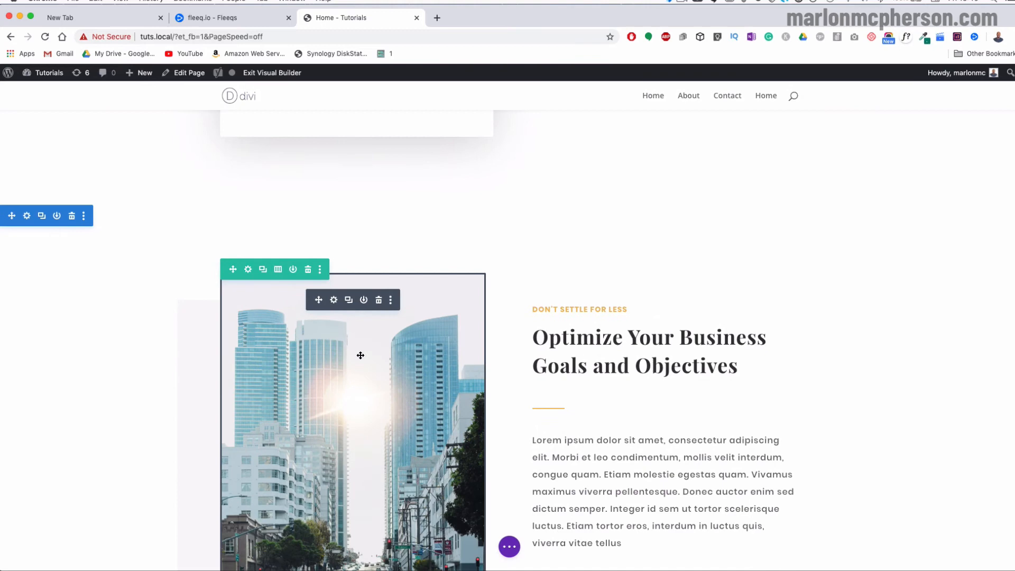
left_click(334, 300)
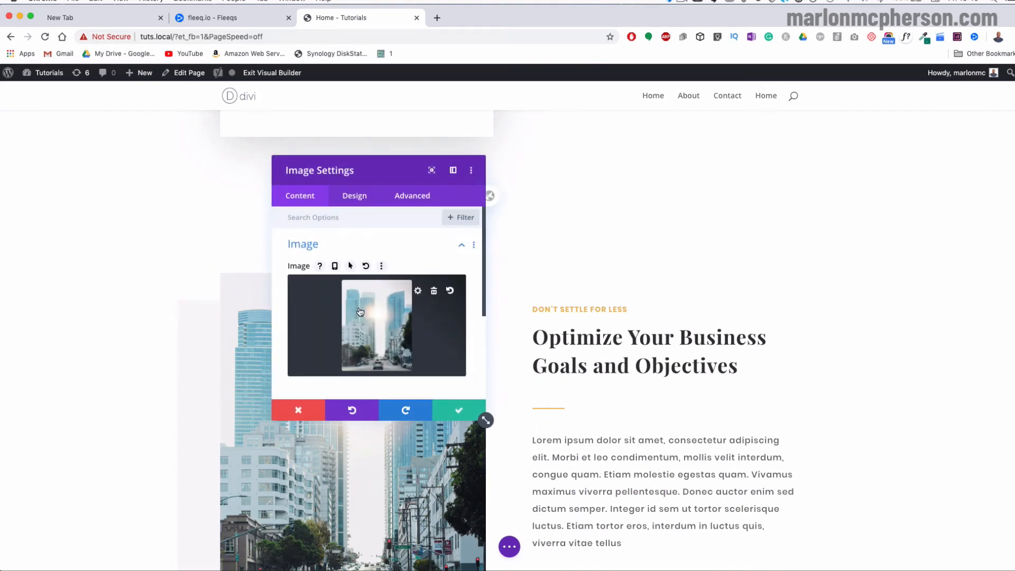
left_click(379, 326)
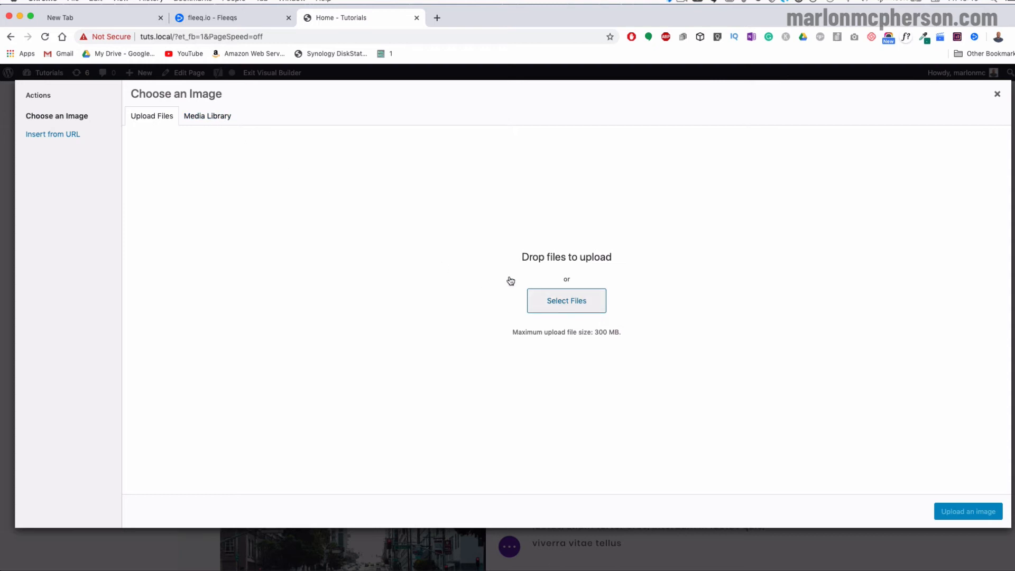
left_click(196, 119)
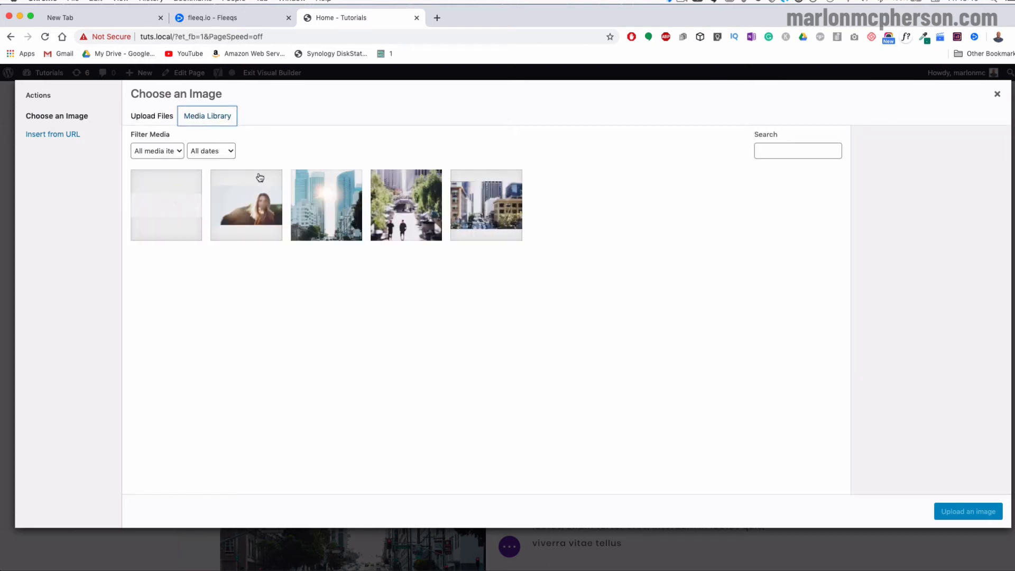
left_click(402, 234)
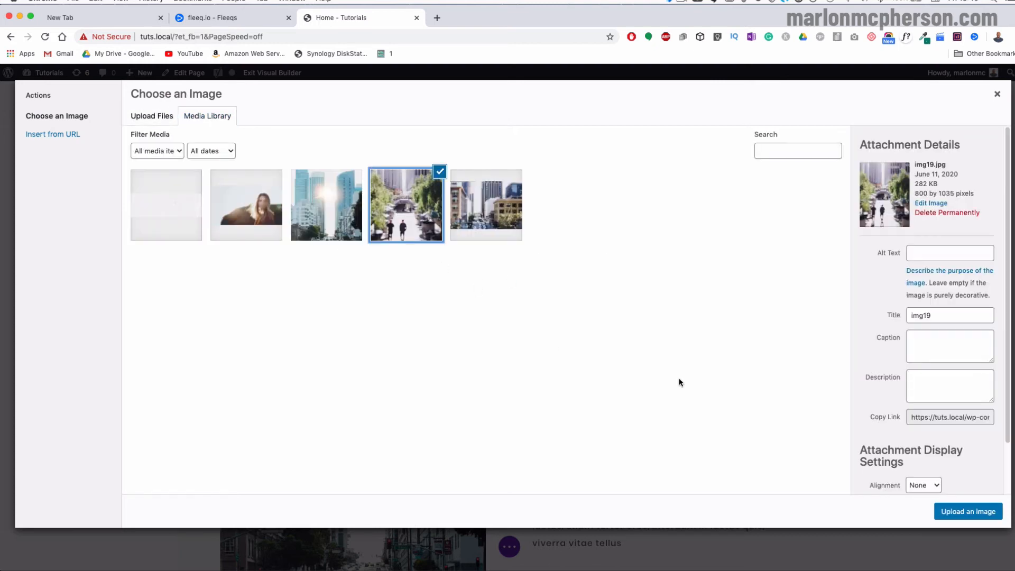
left_click(950, 514)
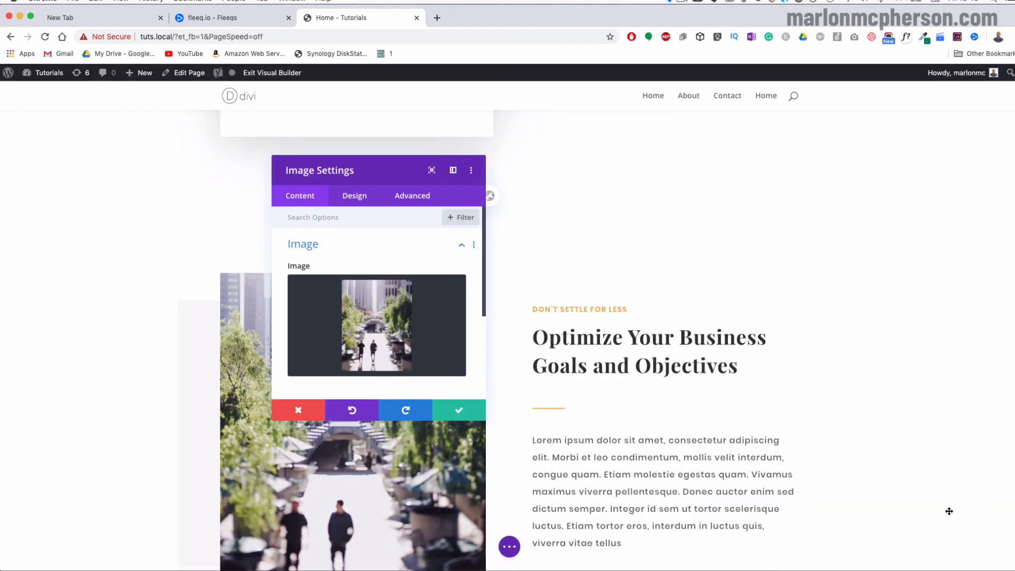
left_click(459, 410)
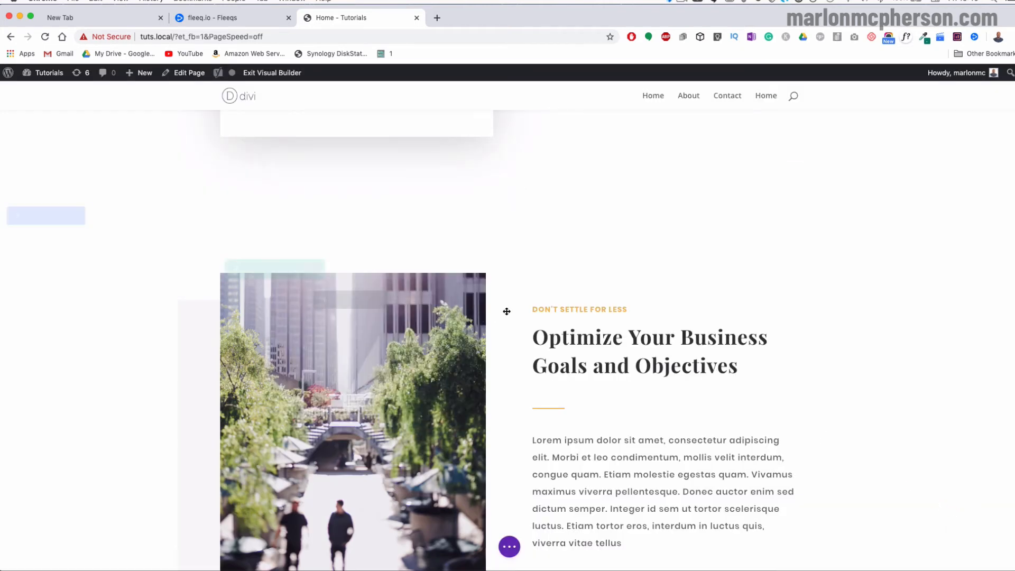
Step: Save the Home page and exit the Visual Builder
left_click(509, 547)
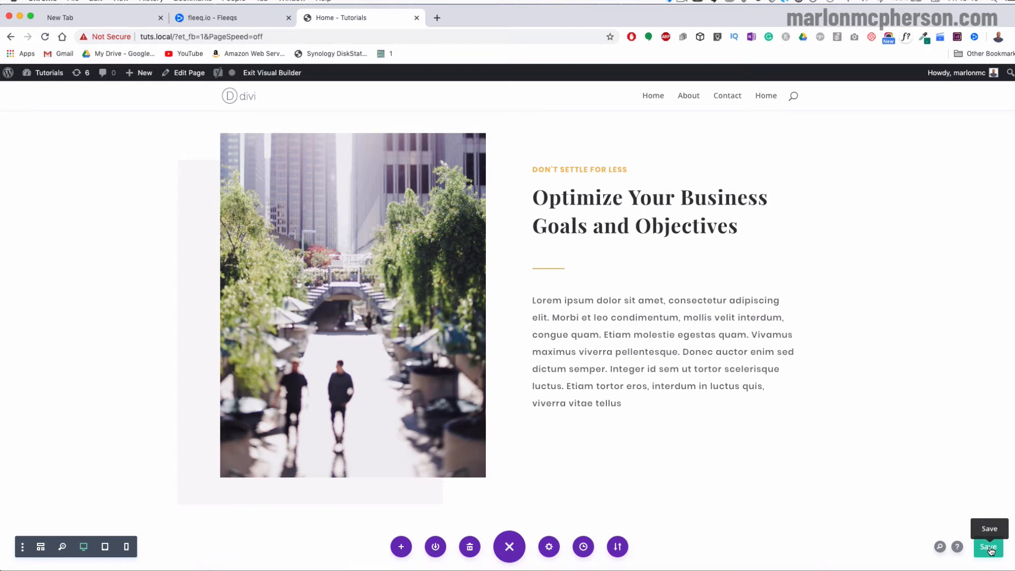
left_click(988, 548)
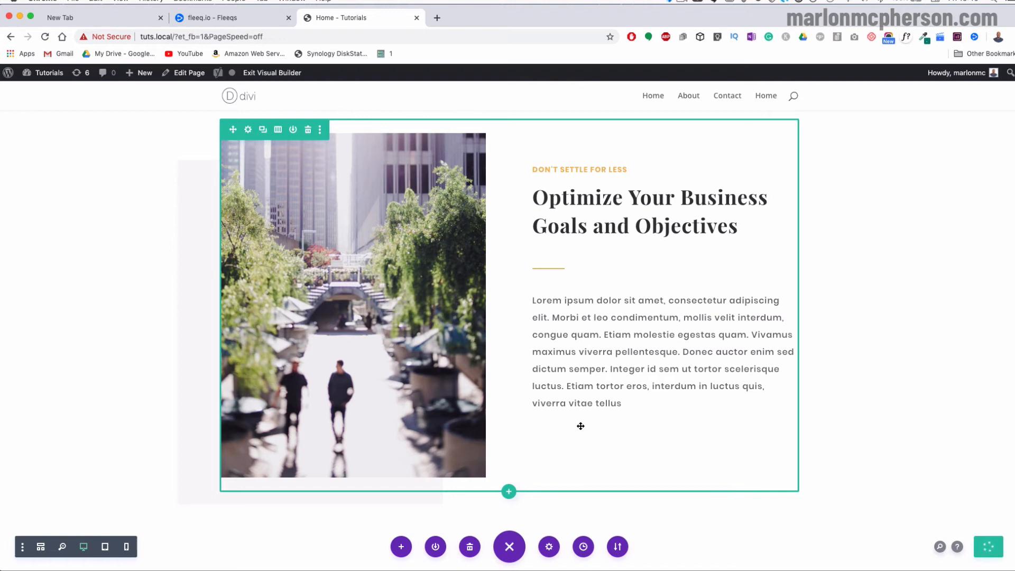
left_click(272, 74)
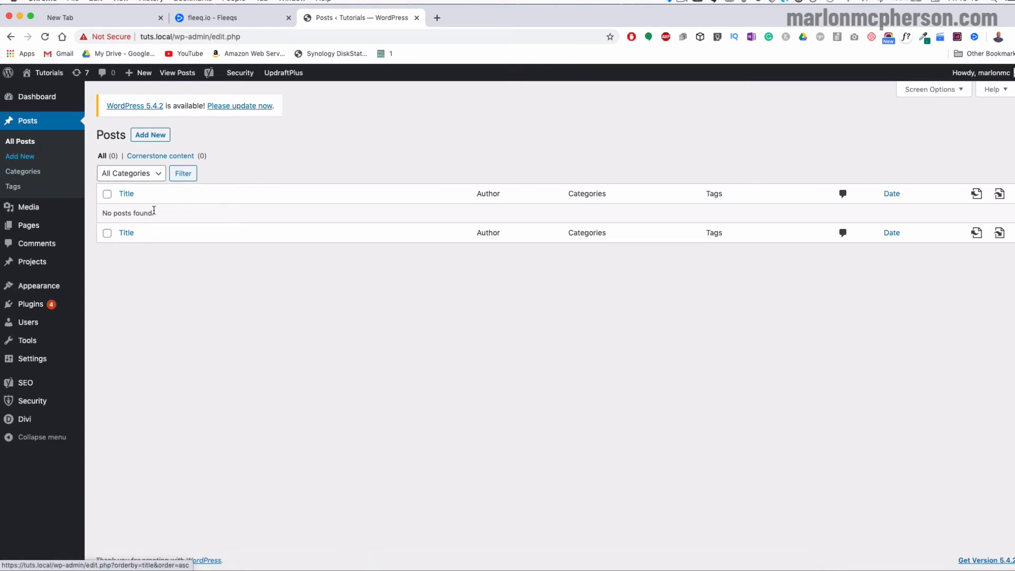
Step: Add a new post titled "Test Post" and choose the default editor for its content
left_click(143, 137)
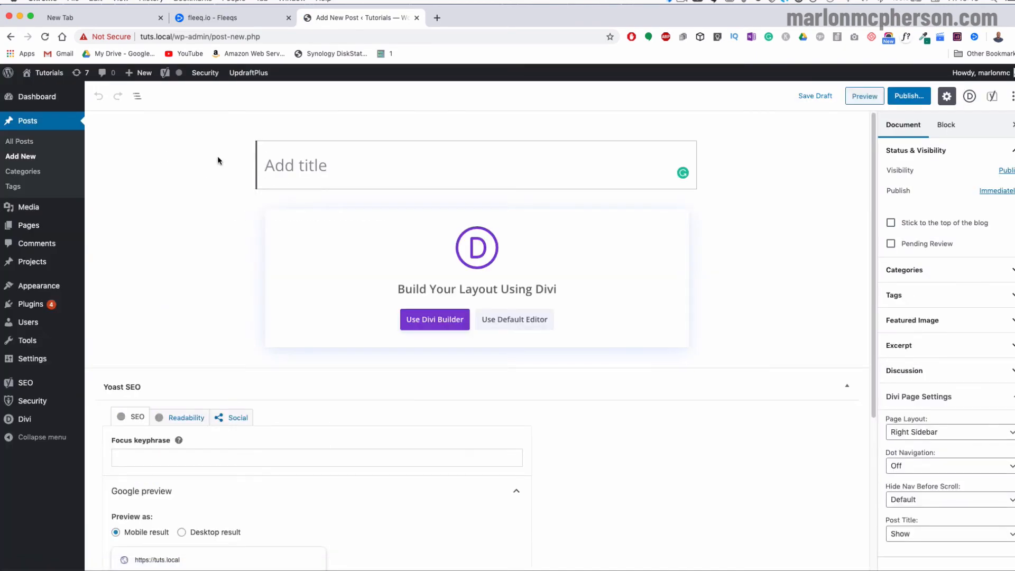
type("Test")
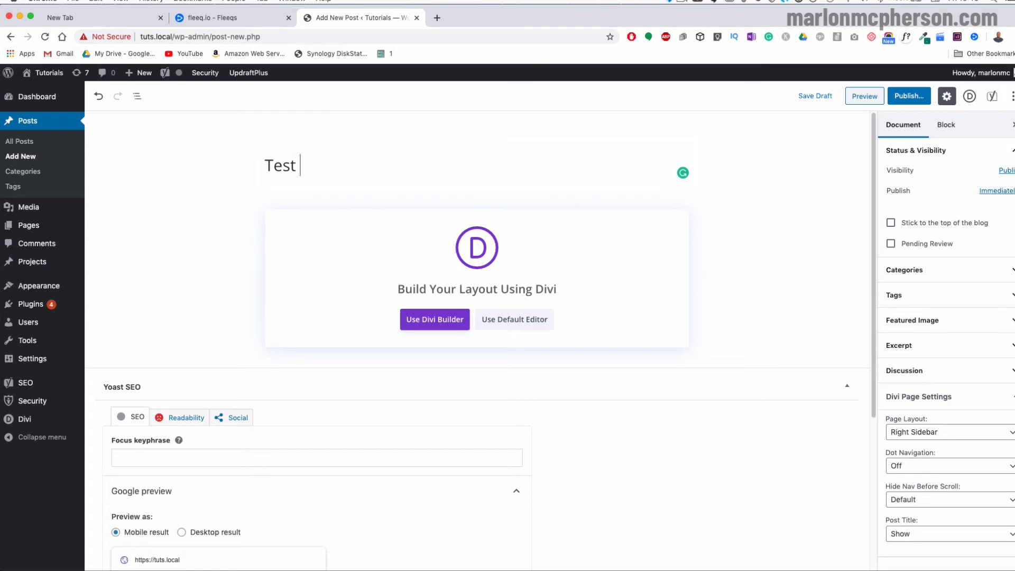
type(" Post")
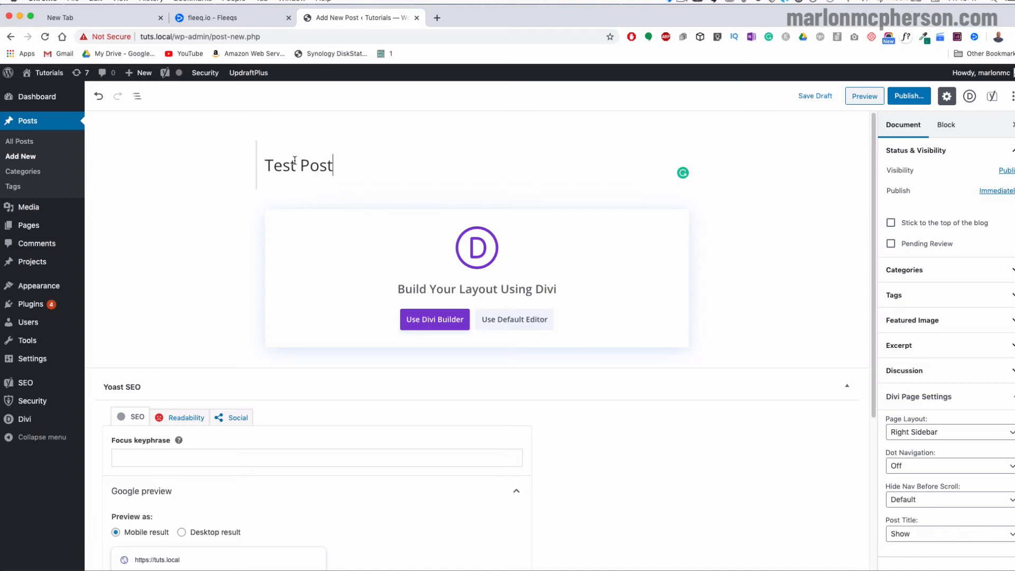
left_click(513, 323)
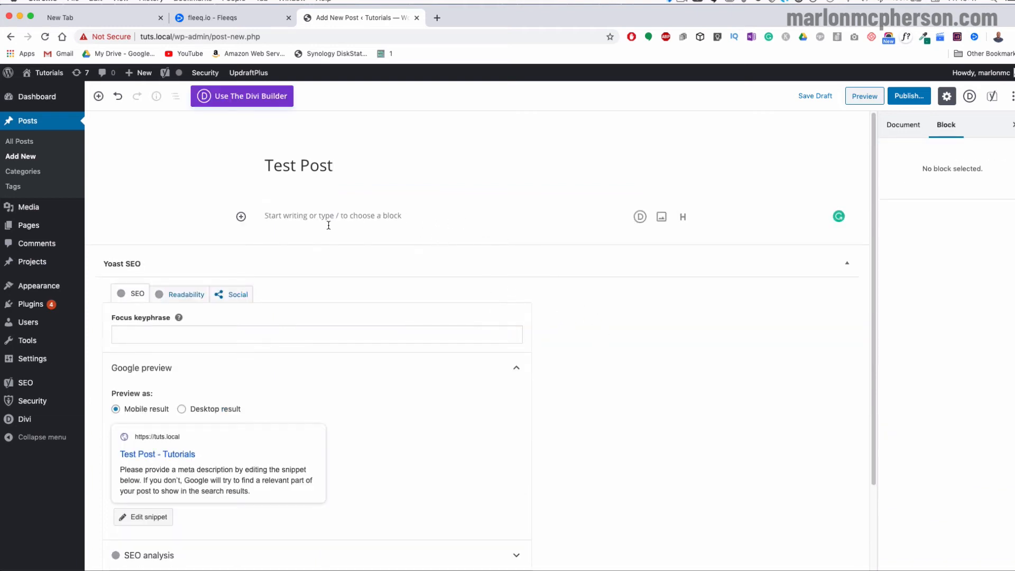
Step: Enter "kgkhgjhjhjaskjghk" as the post's first paragraph with an empty one below it, and collapse the Yoast SEO section
left_click(284, 216)
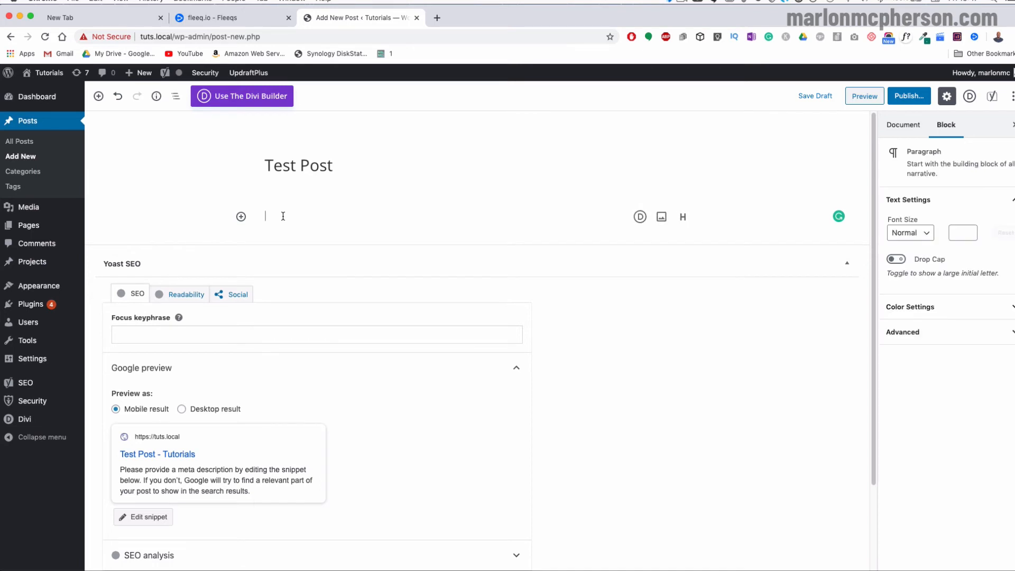
type("kgkhgjhjhjaskjghk")
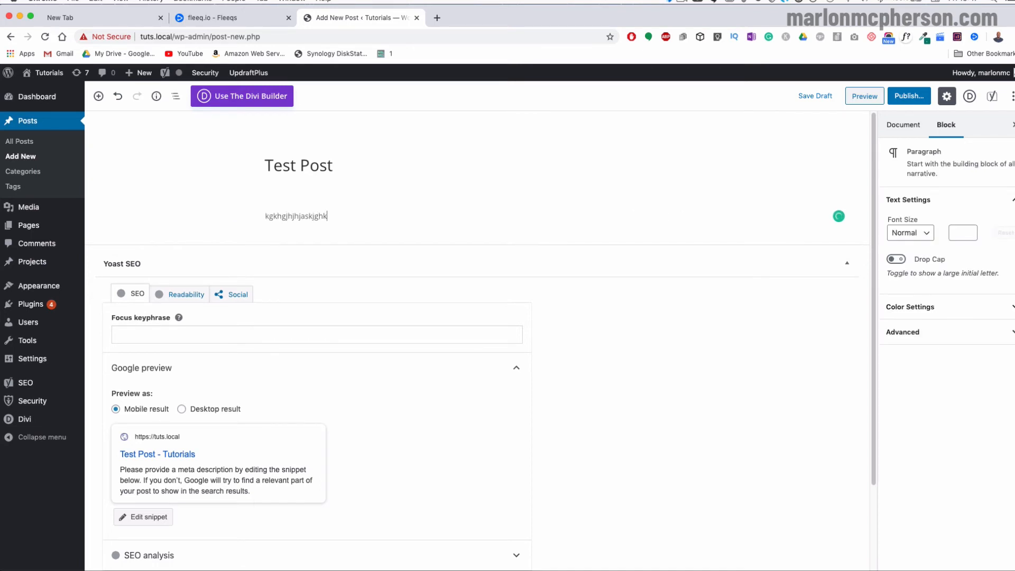
key("Return")
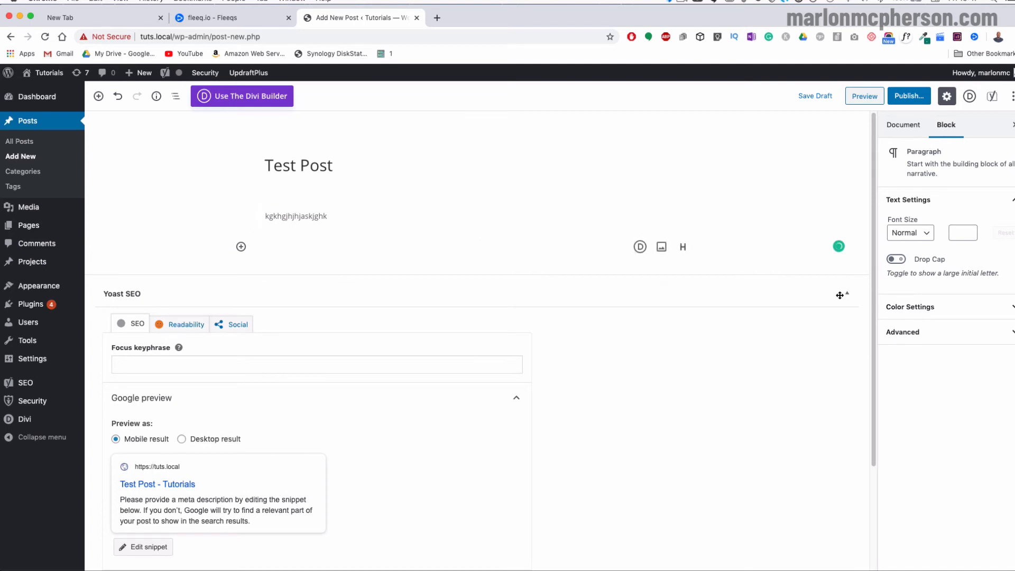
left_click(847, 293)
left_click(340, 248)
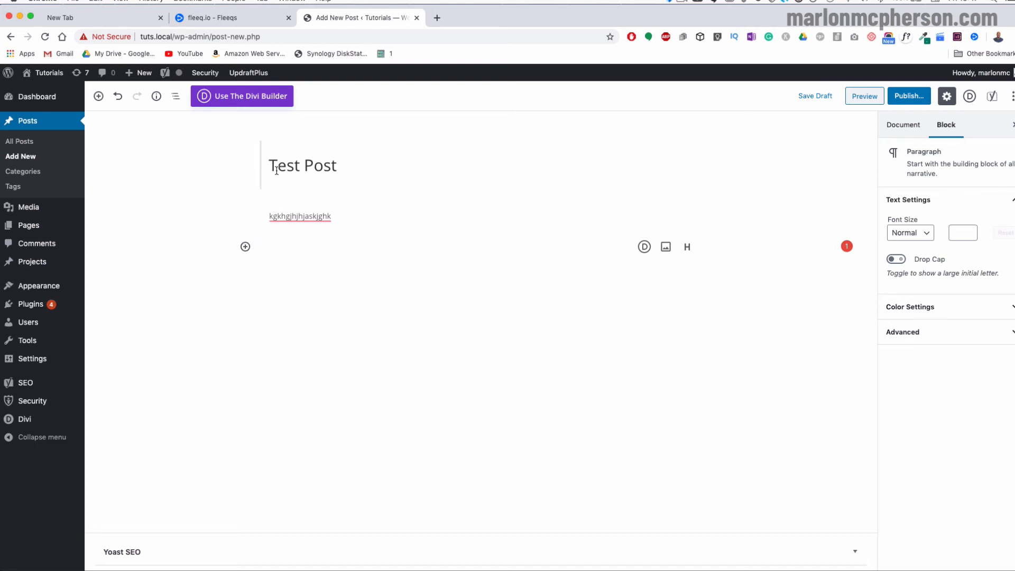
Step: Insert an image block below the post's first paragraph with consutant-01.jpg from the media library
mouse_move(290, 216)
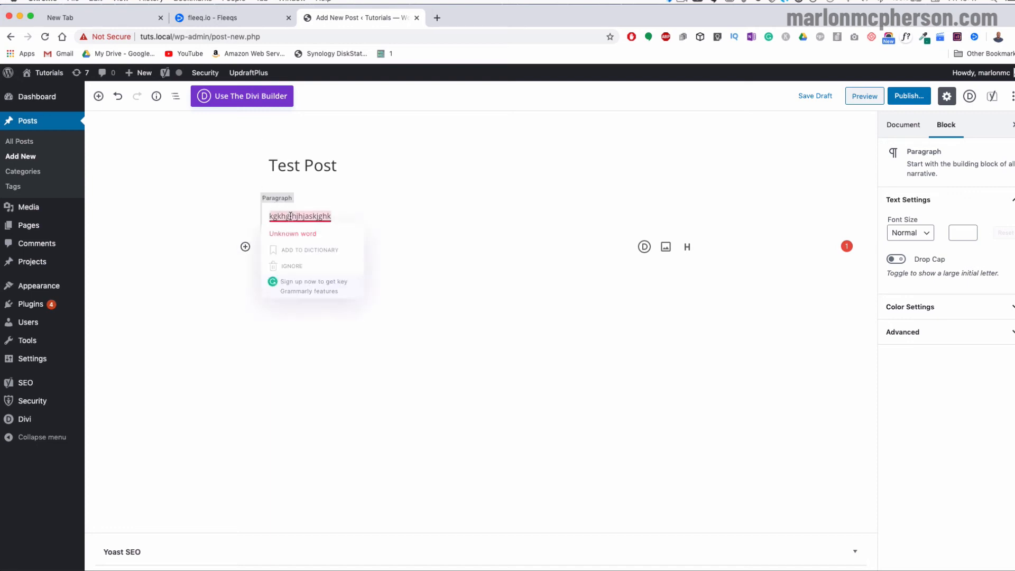
left_click(245, 247)
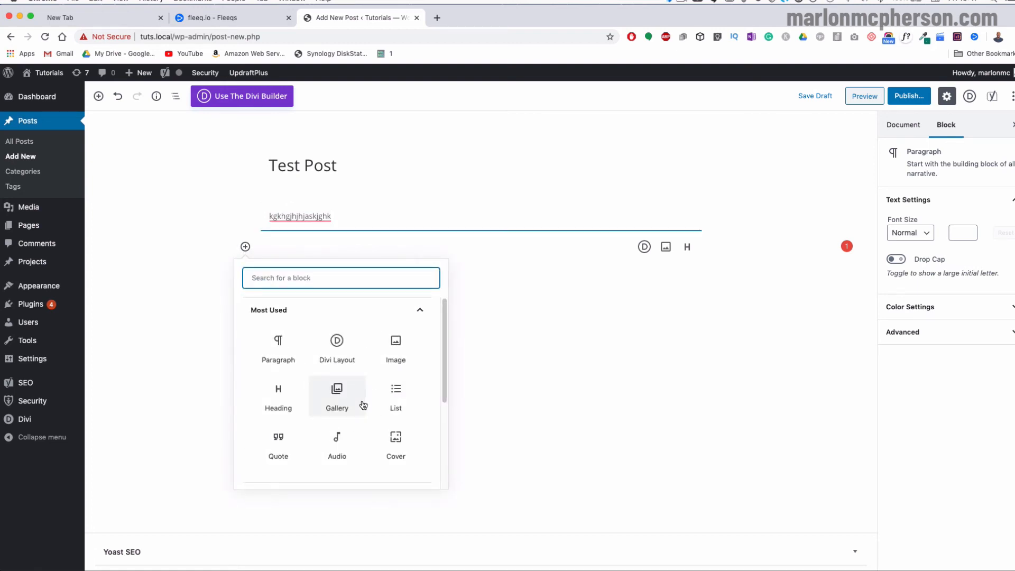
left_click(399, 349)
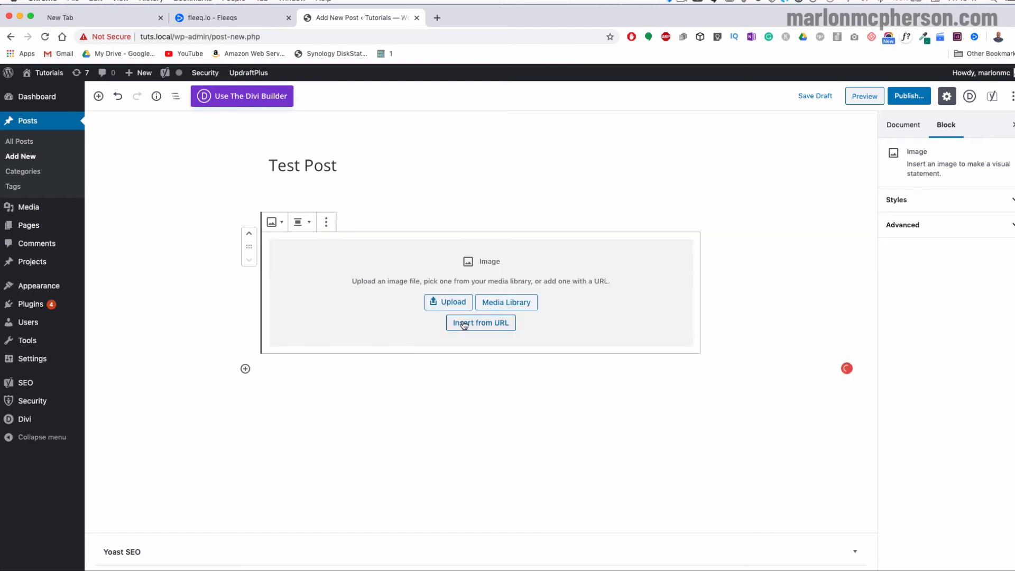
left_click(492, 302)
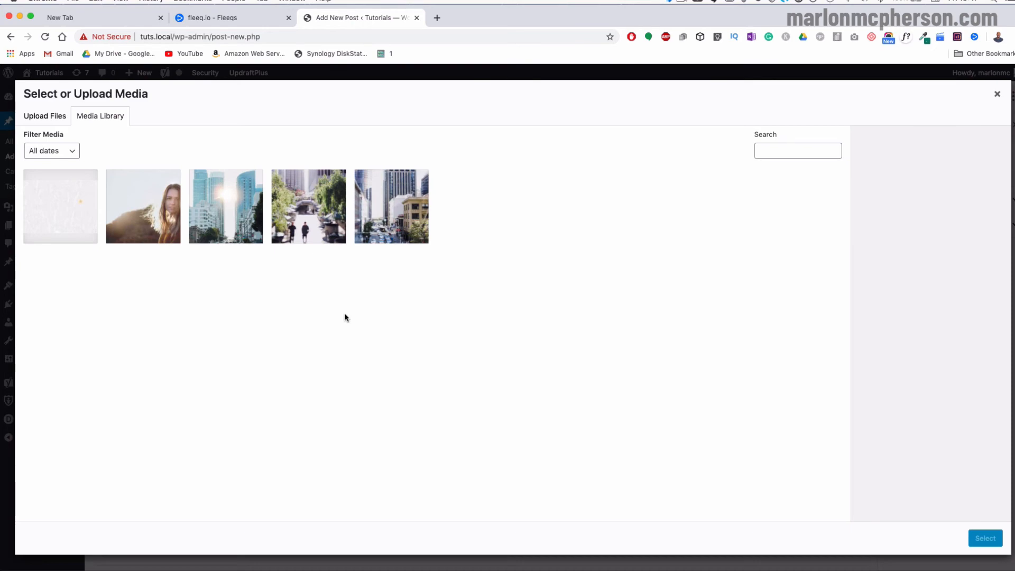
left_click(380, 224)
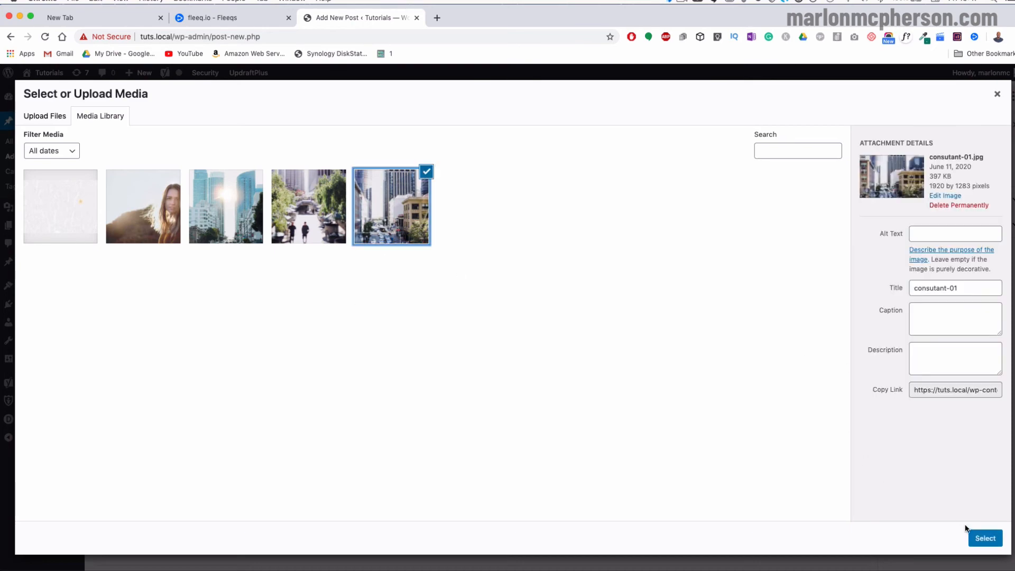
left_click(984, 538)
Step: Add a video block below the image and open its URL entry, leaving the URL empty
scroll(489, 349, "down", 2)
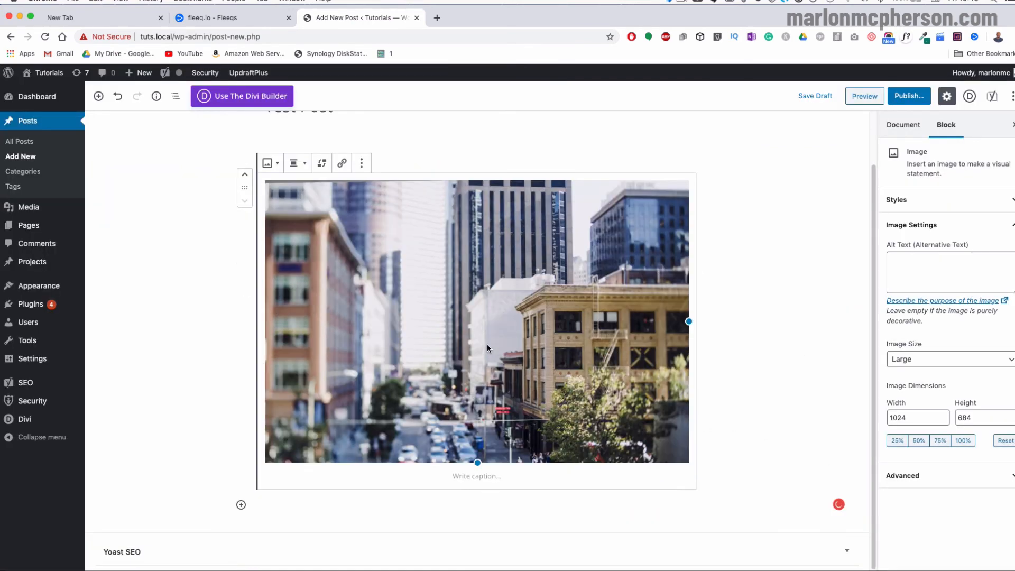
left_click(241, 504)
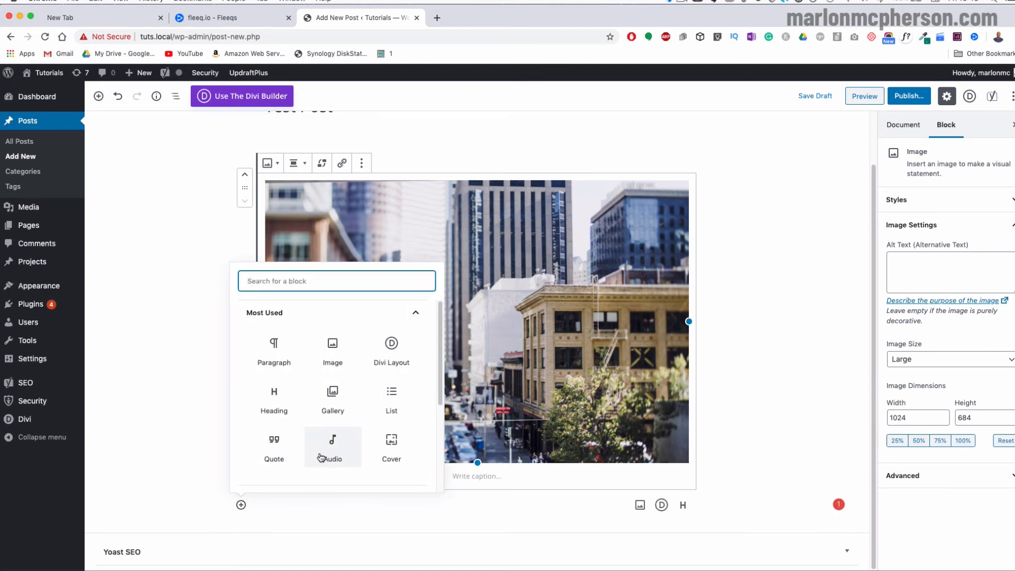
type("vi")
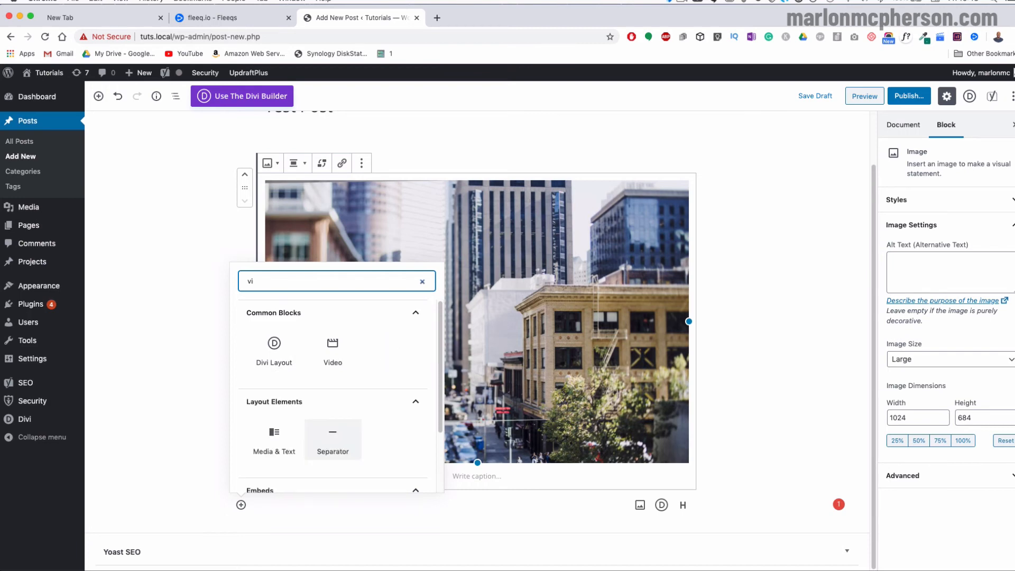
left_click(333, 355)
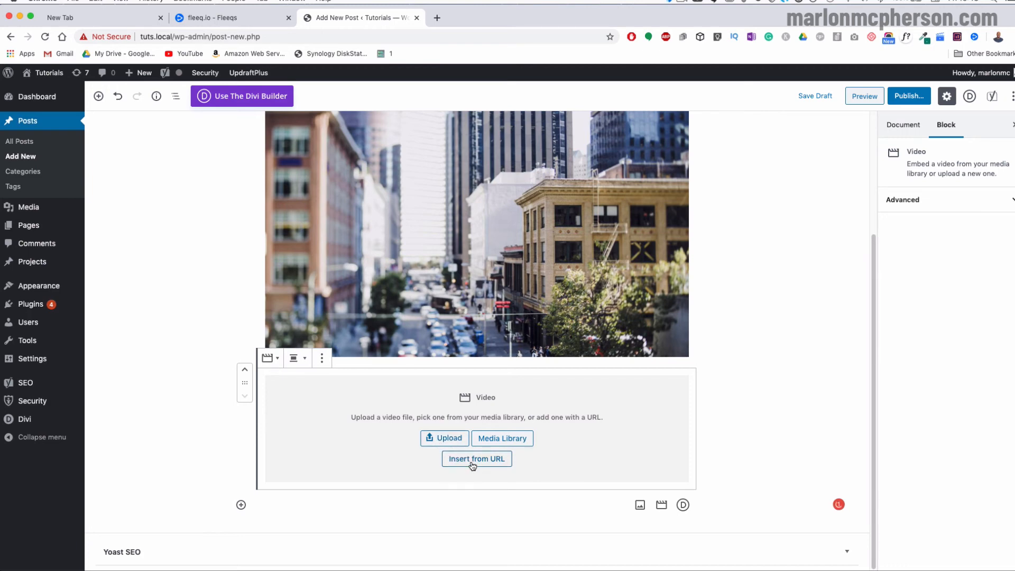
left_click(470, 461)
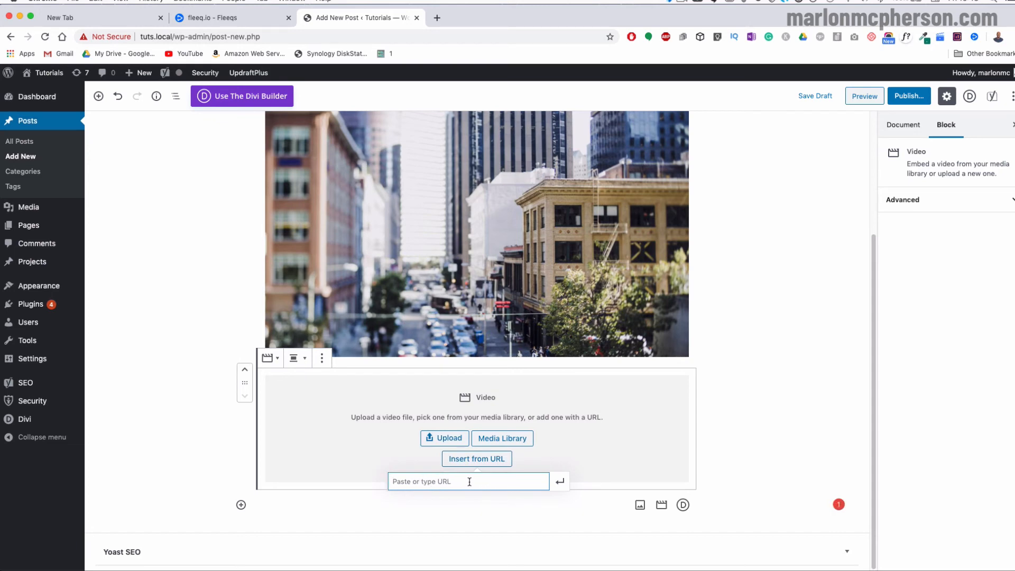
left_click(804, 363)
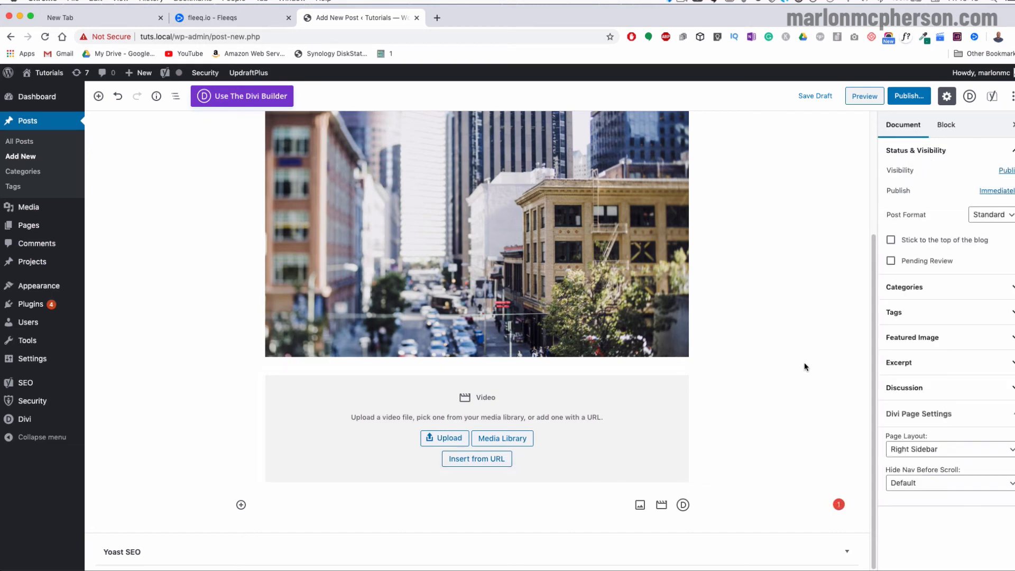
Step: Save the post as a draft and preview it down to the comment form, then return to the editor
scroll(801, 357, "up", 3)
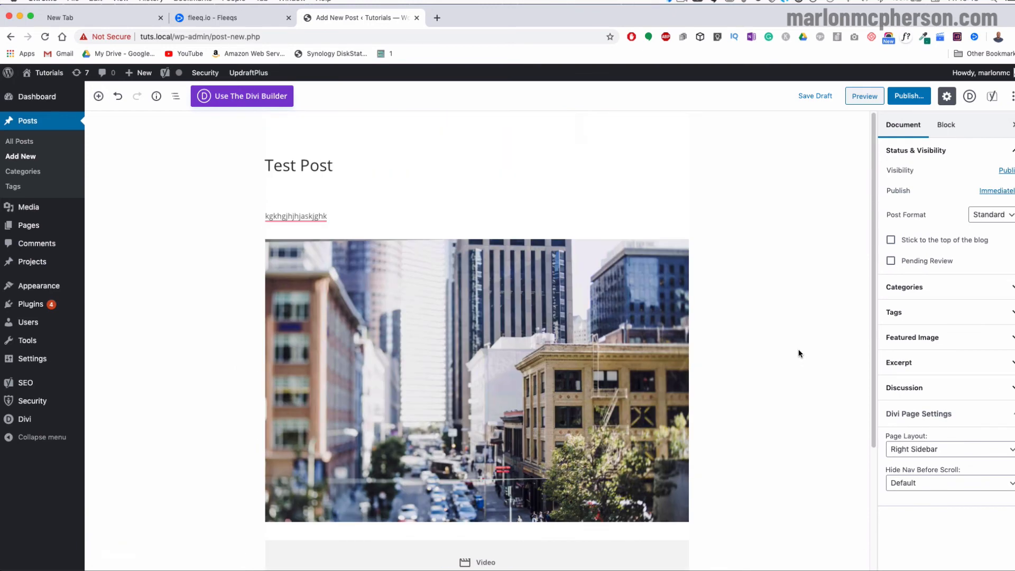
left_click(814, 100)
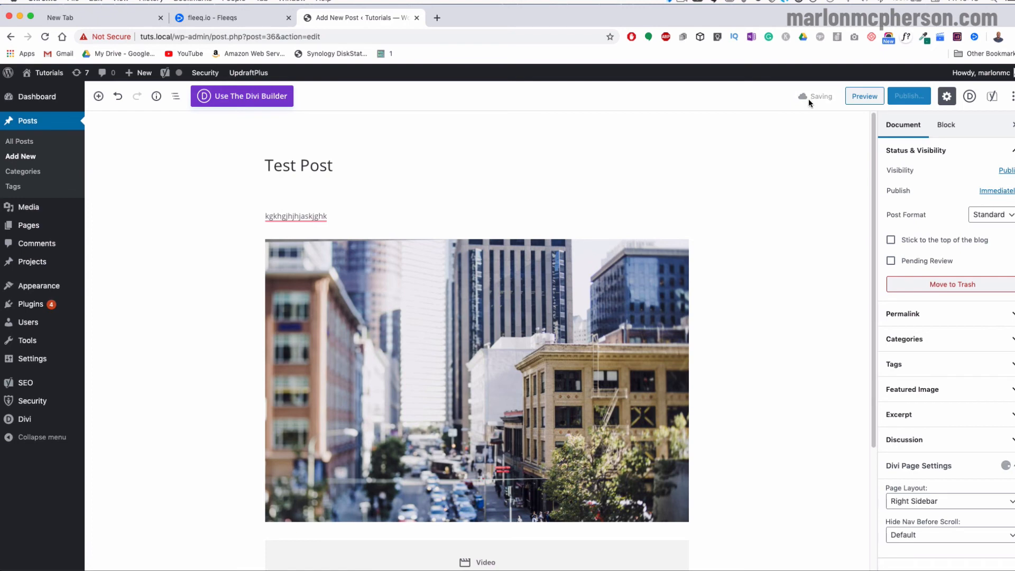
left_click(859, 97)
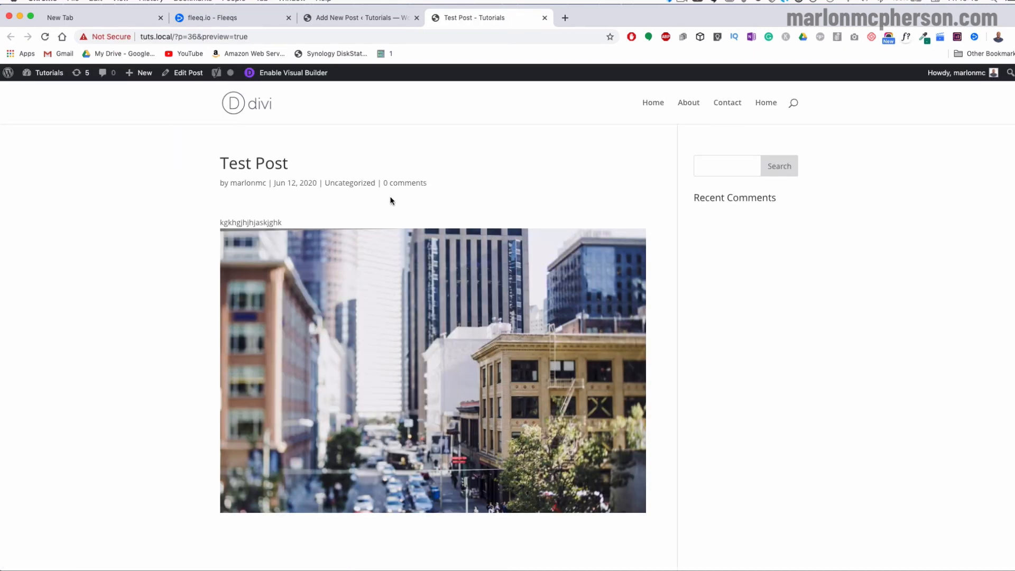
scroll(460, 203, "down", 6)
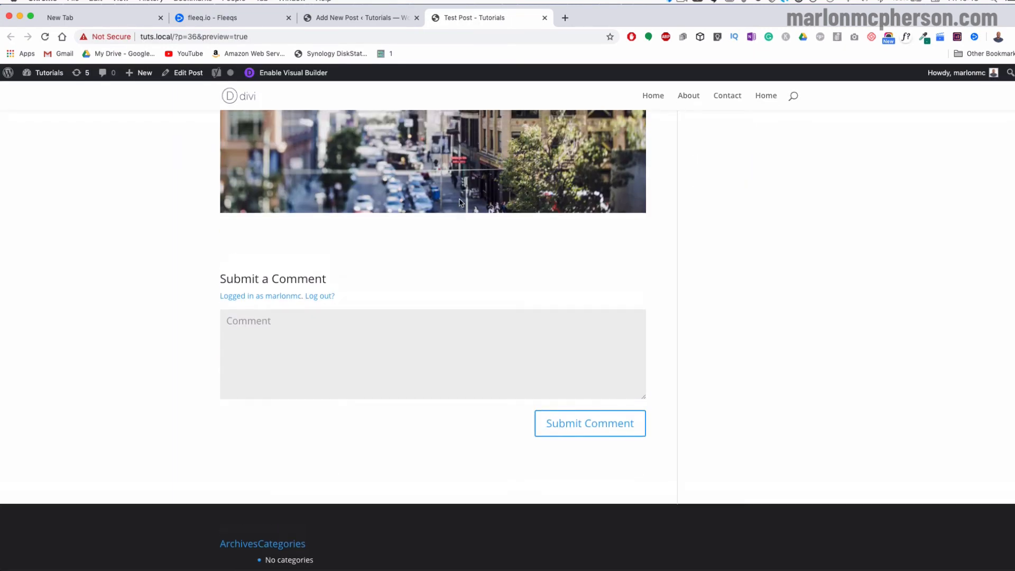
scroll(460, 201, "up", 5)
scroll(459, 199, "down", 6)
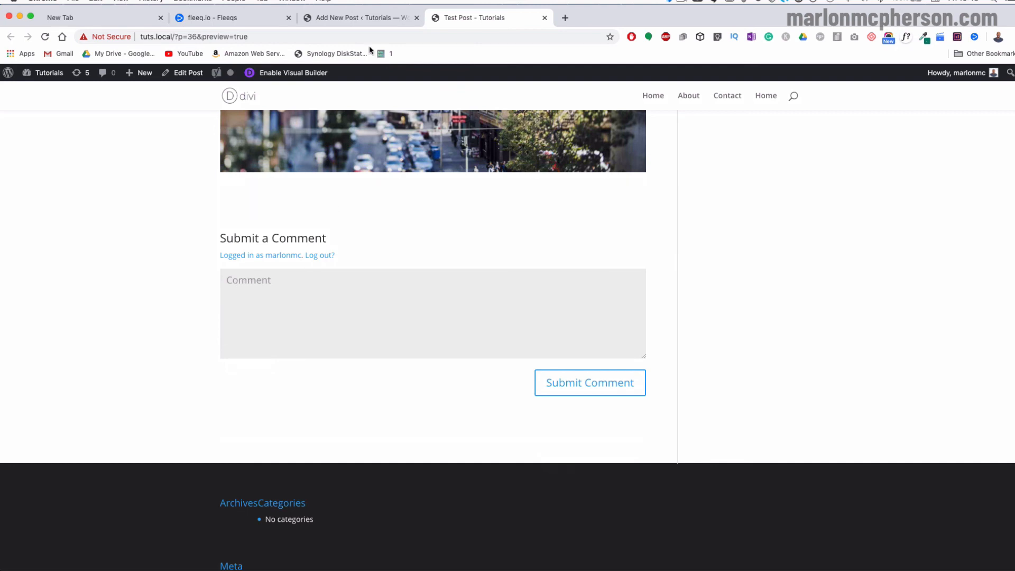
left_click(349, 21)
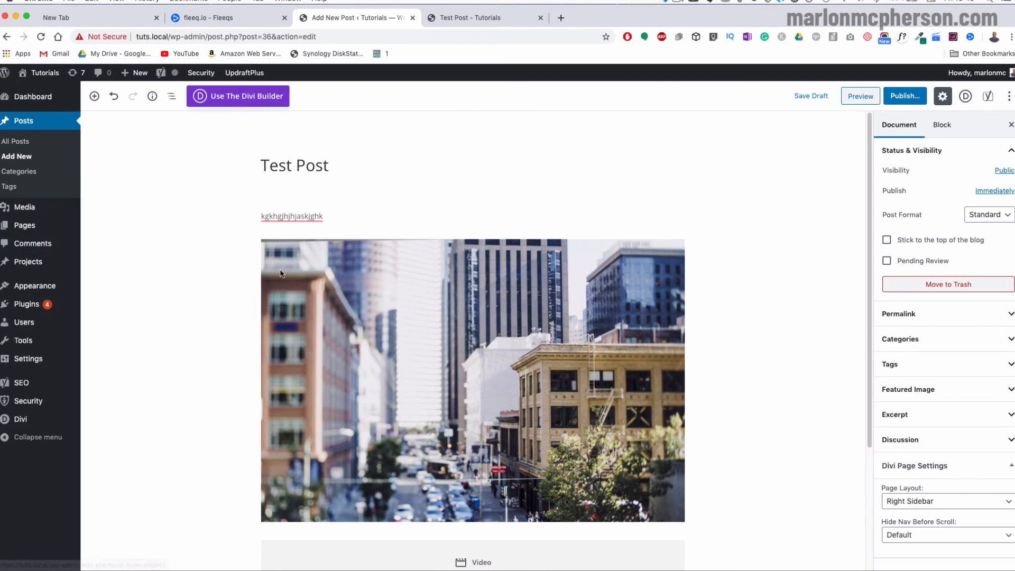
Step: Publish the post with public visibility and immediate publishing, and select its post address
left_click(897, 98)
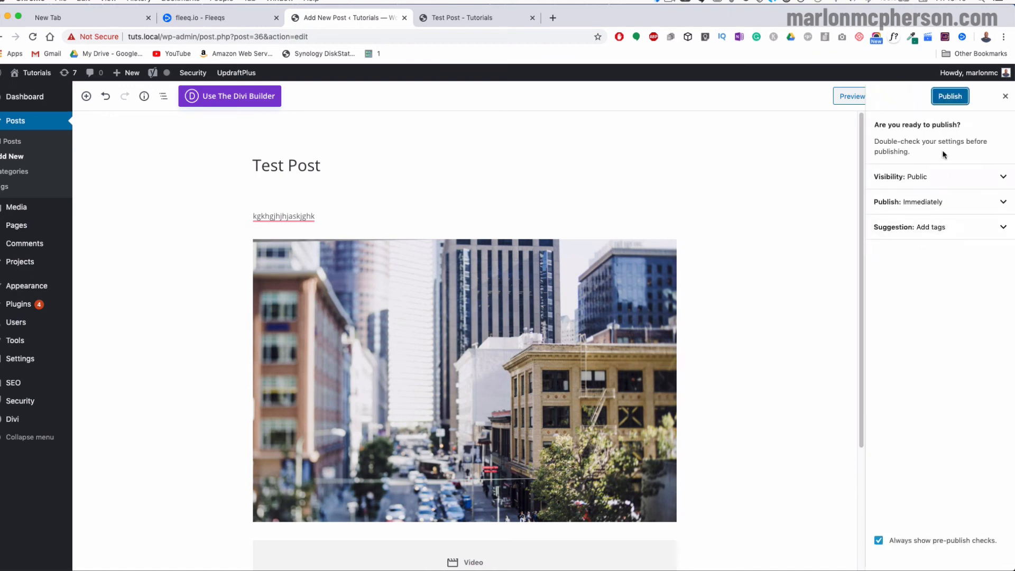
left_click(943, 99)
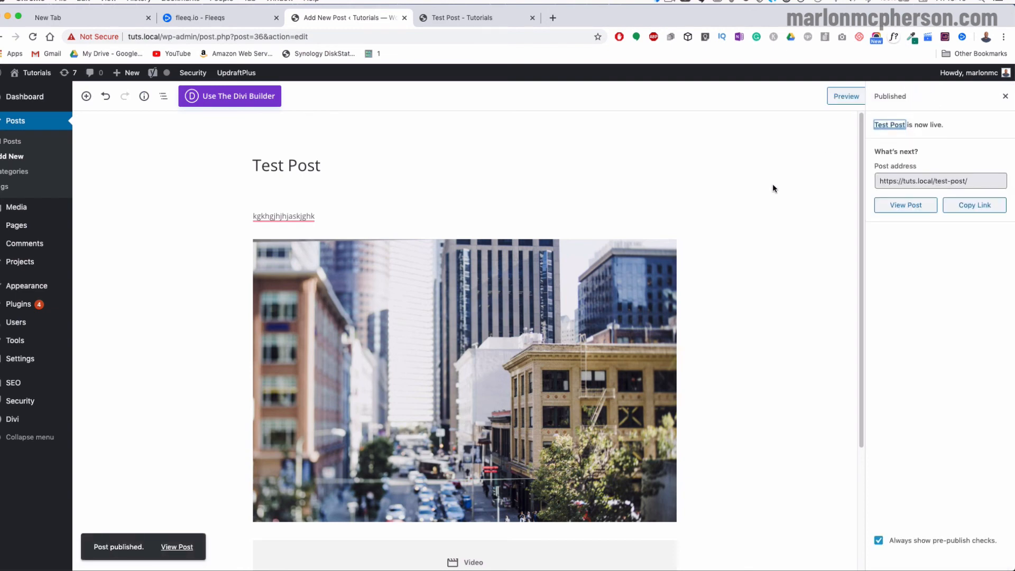
left_click(907, 184)
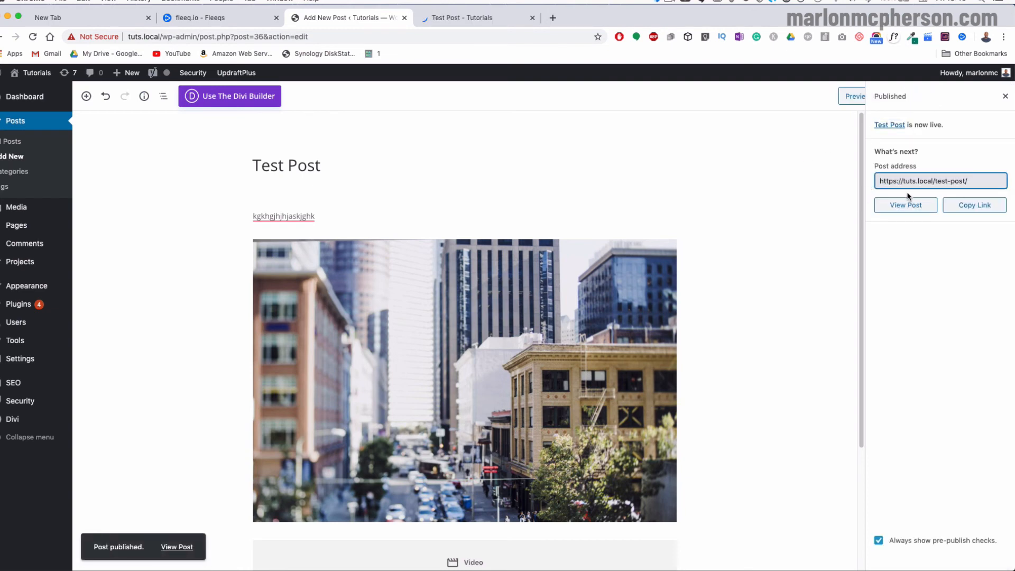
left_click(947, 181)
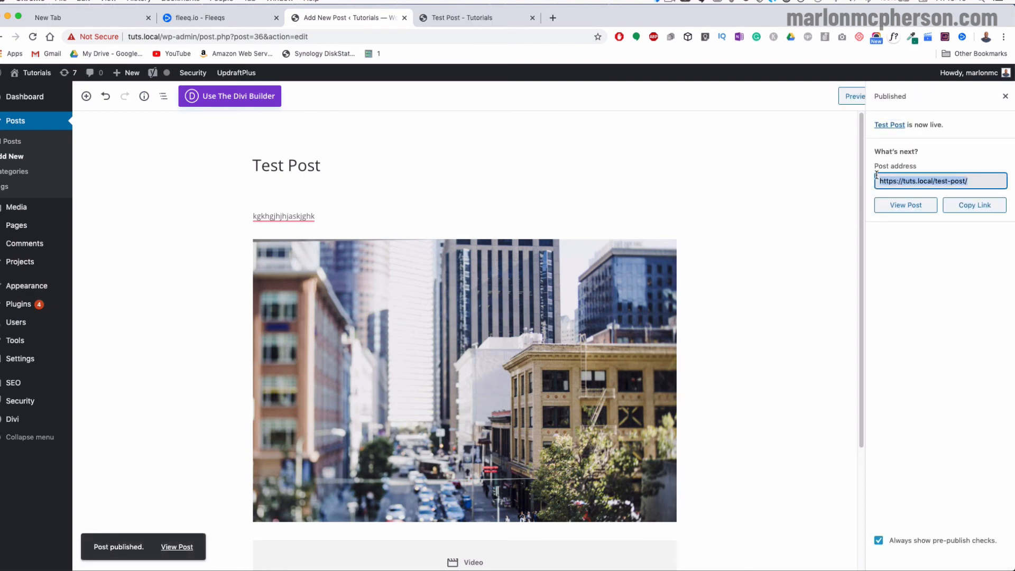
Step: View the published post on the live site and look through it down to the comment section
left_click(907, 206)
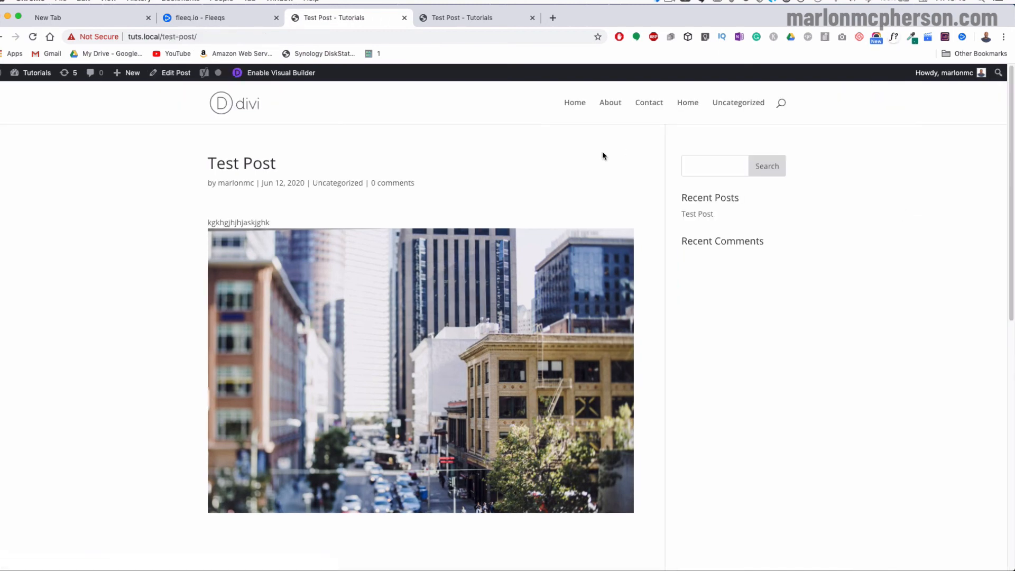
scroll(557, 220, "down", 1)
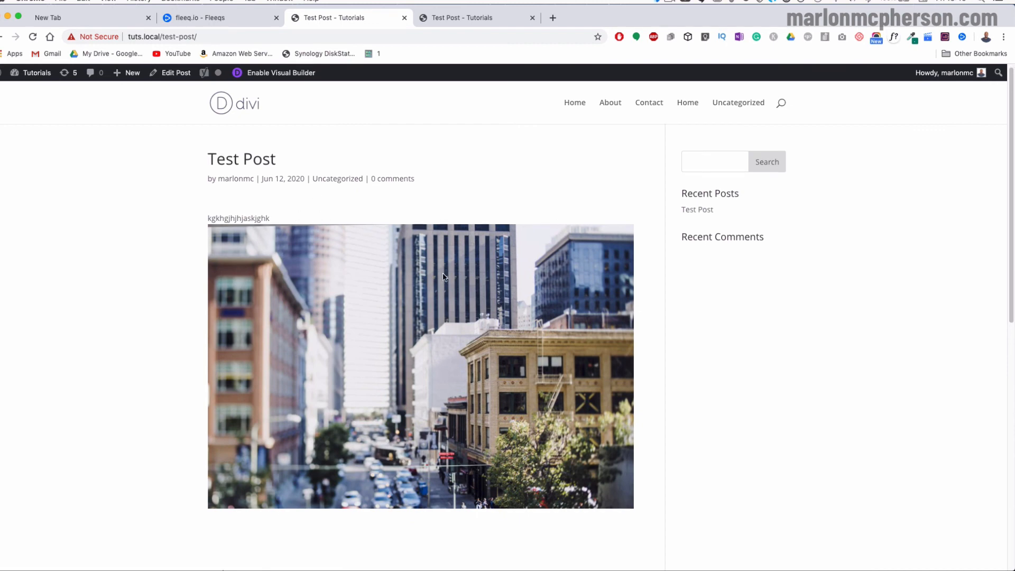
scroll(568, 186, "down", 5)
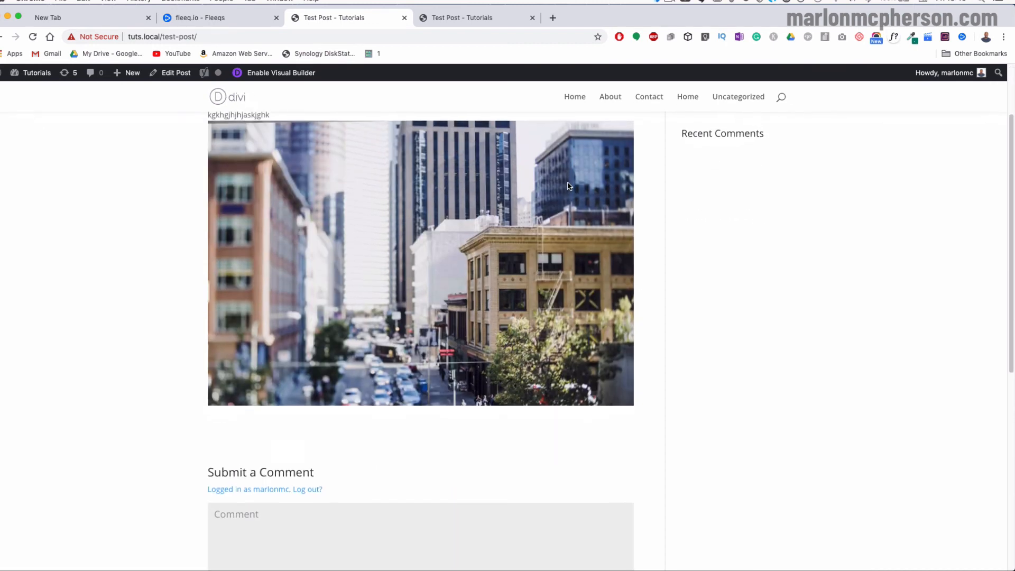
scroll(568, 185, "down", 3)
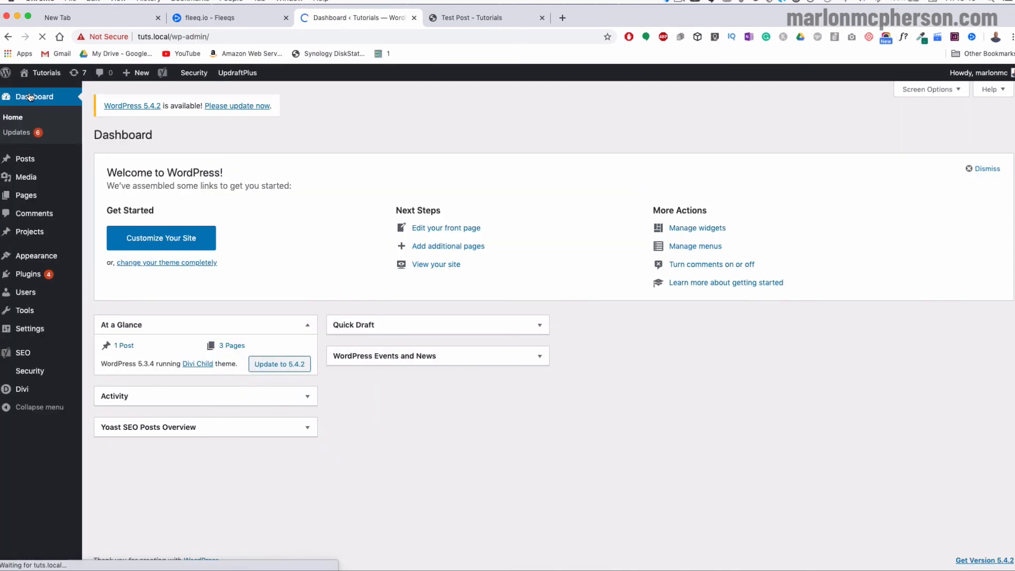
Step: Add a new page titled "Test Page" and choose the Divi Builder for its layout
left_click(31, 197)
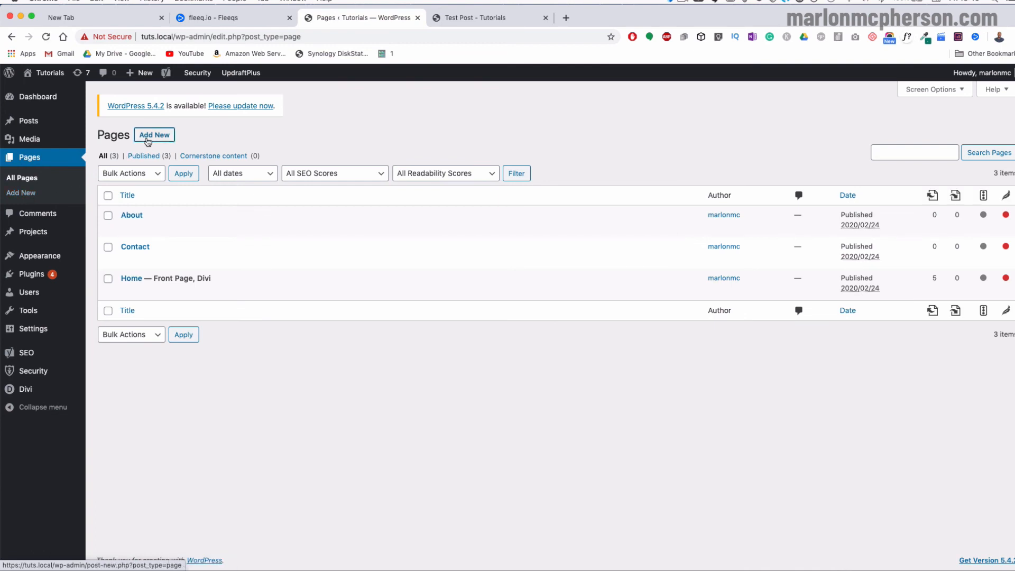
left_click(20, 196)
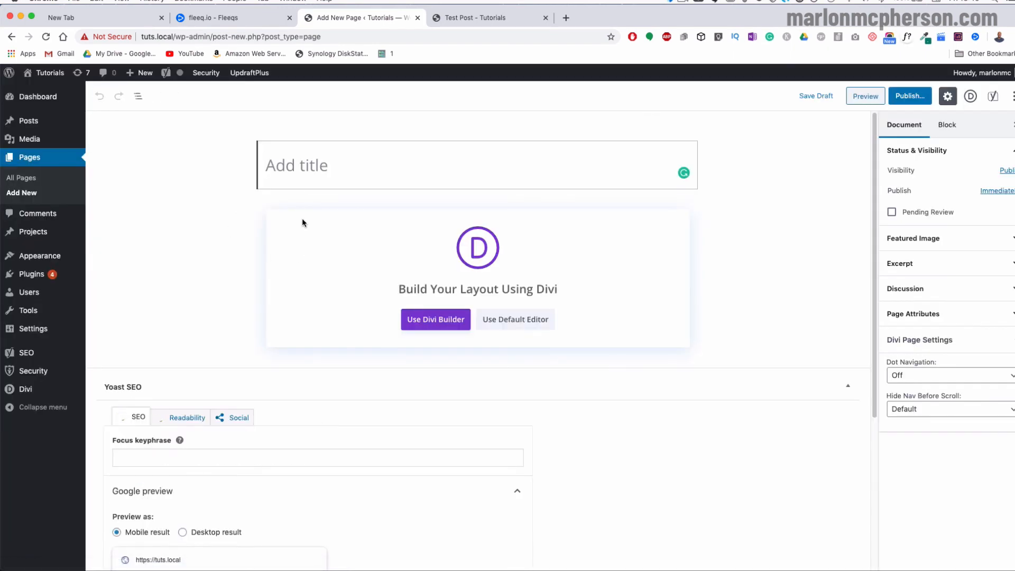
type("Test ")
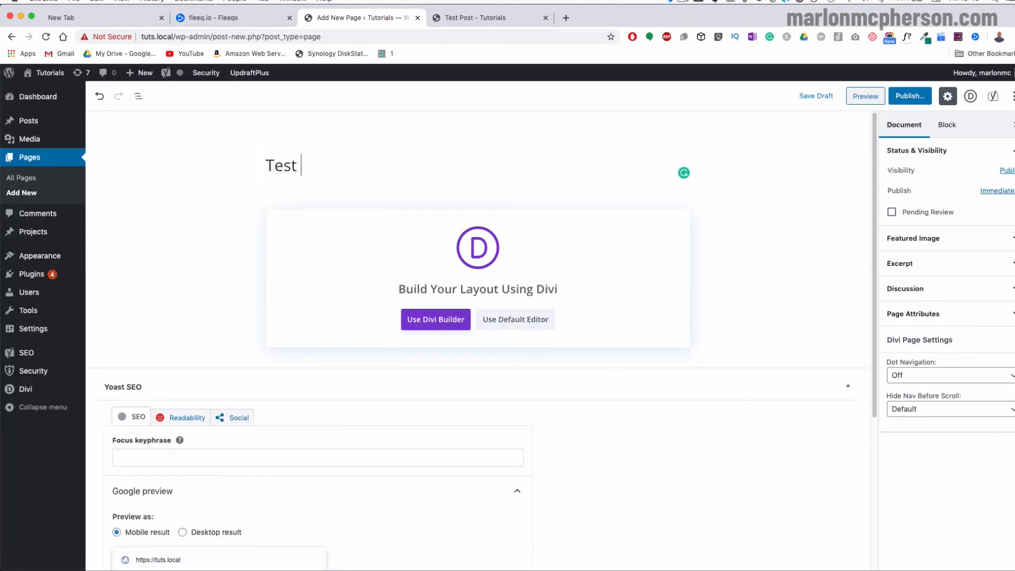
type("Page")
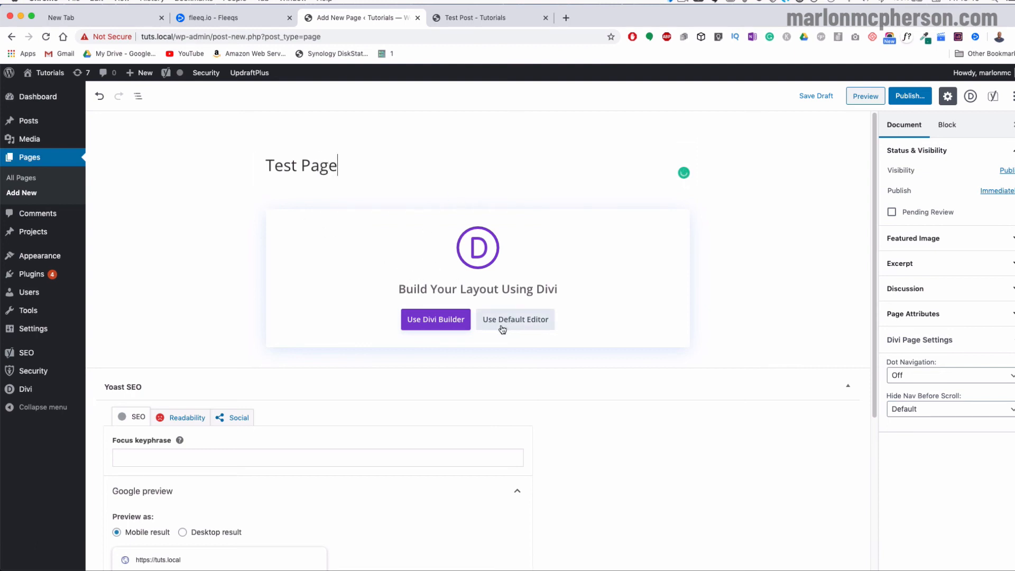
left_click(442, 325)
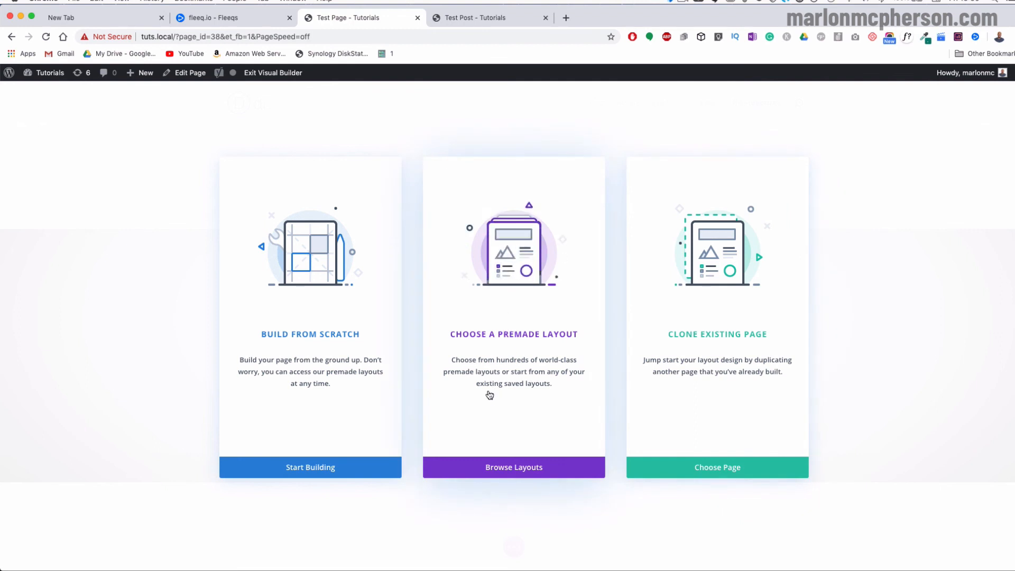
Step: Start building the page from scratch with a single-column row containing a Text module
left_click(302, 471)
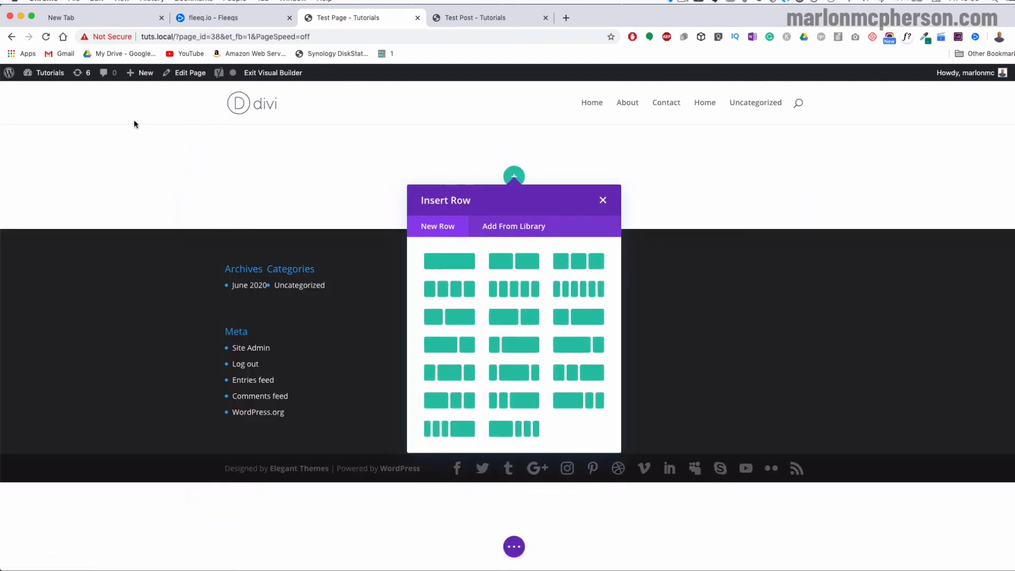
left_click(449, 261)
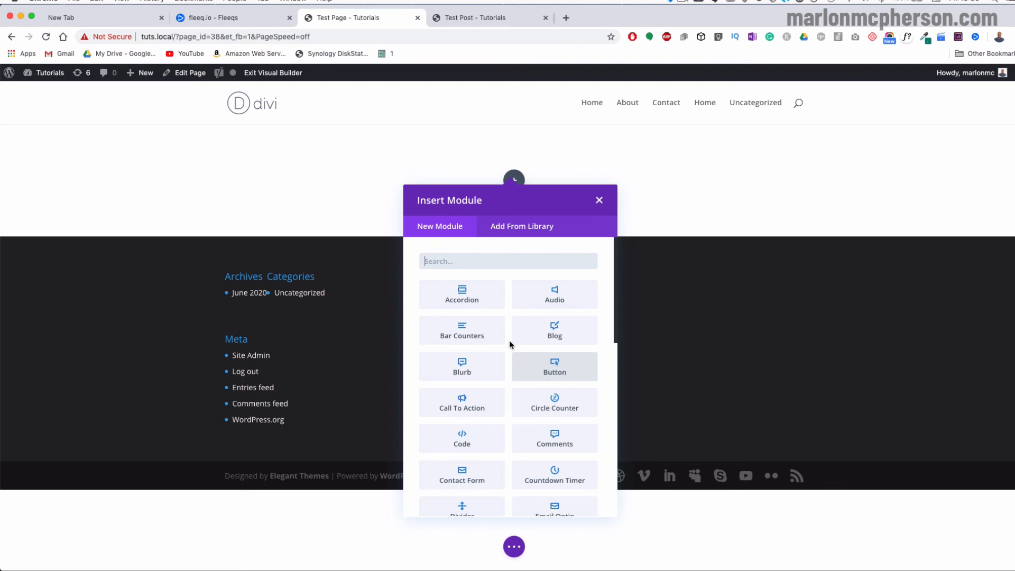
type("te")
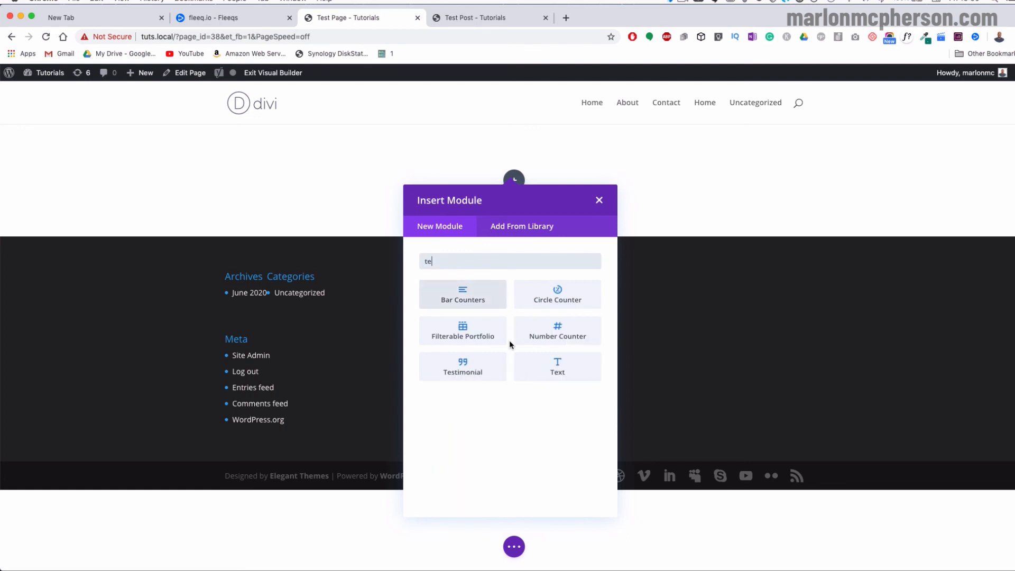
type("xt")
left_click(465, 297)
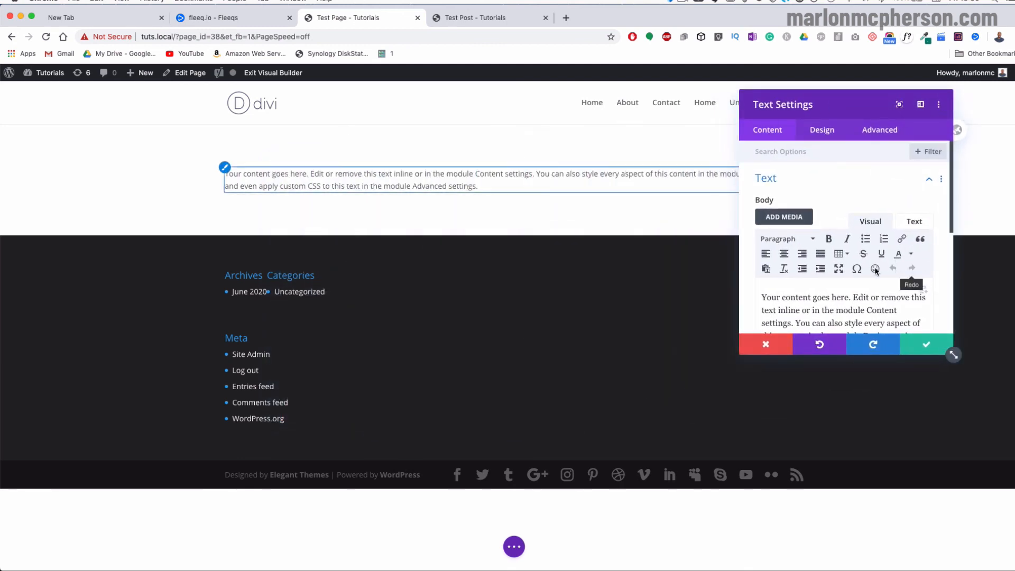
Step: Select the Text module's placeholder content in its settings and inline on the page, and apply the text settings
left_click_drag(761, 298, 845, 303)
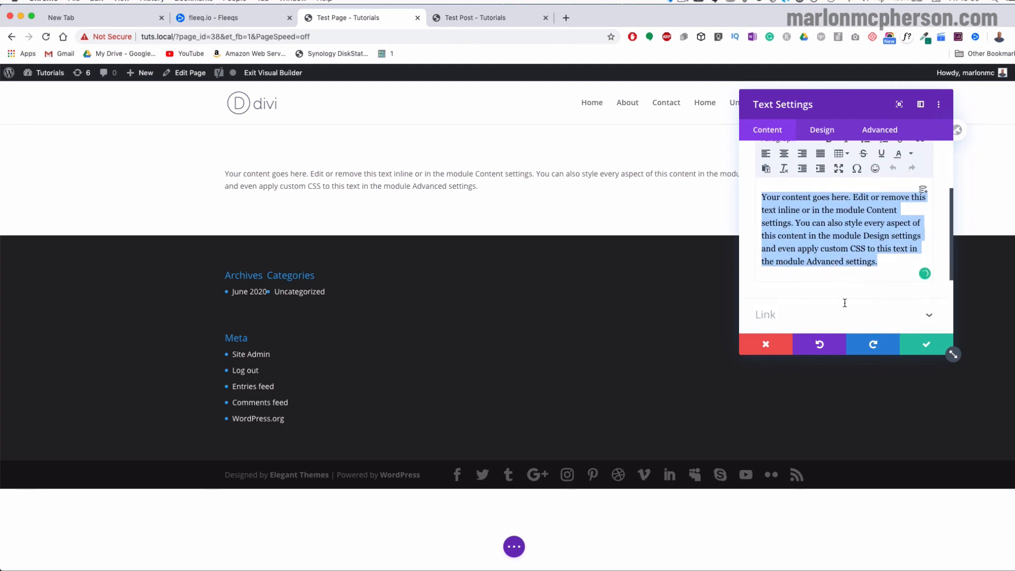
left_click(447, 186)
left_click_drag(482, 186, 214, 170)
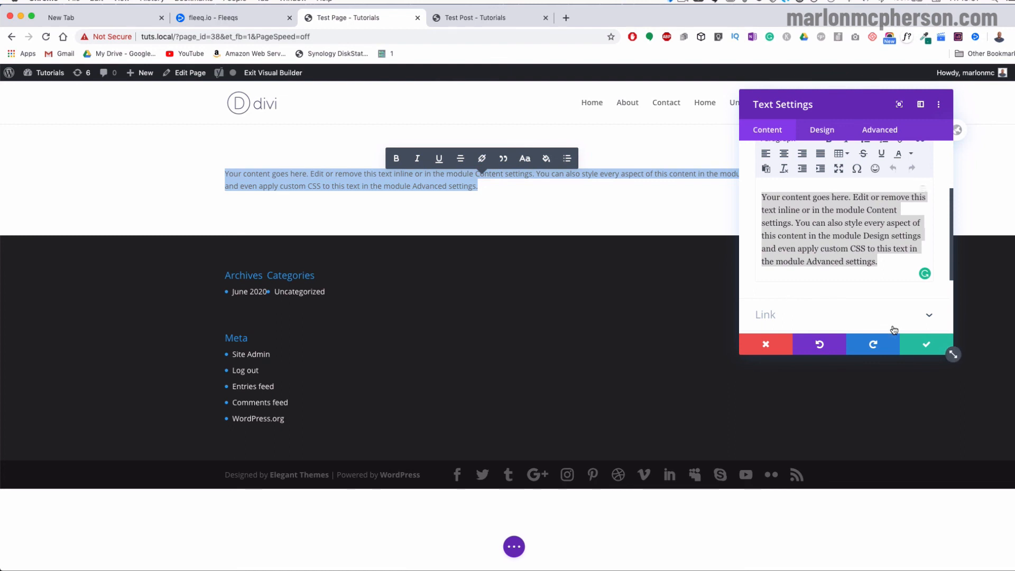
left_click(923, 346)
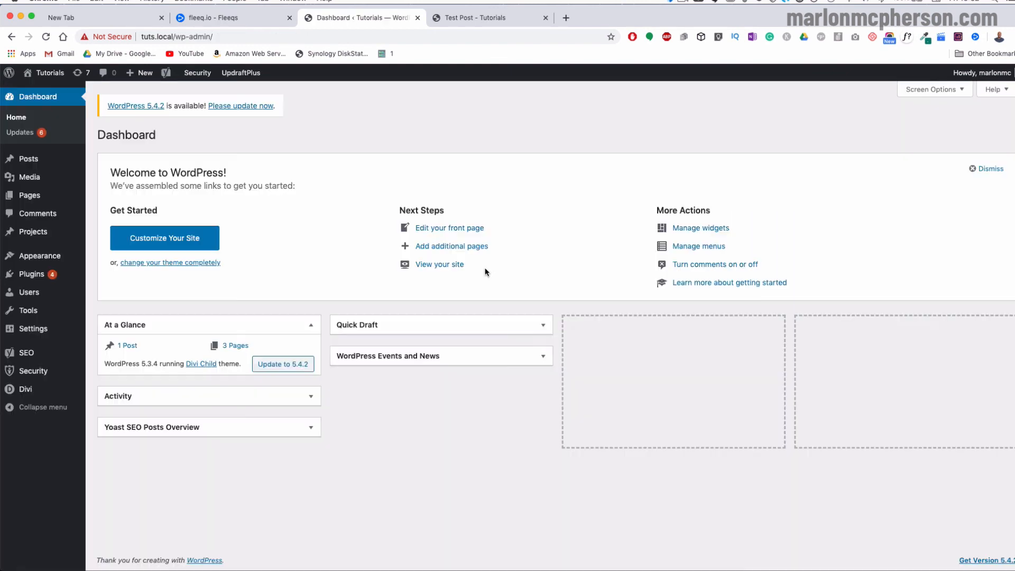